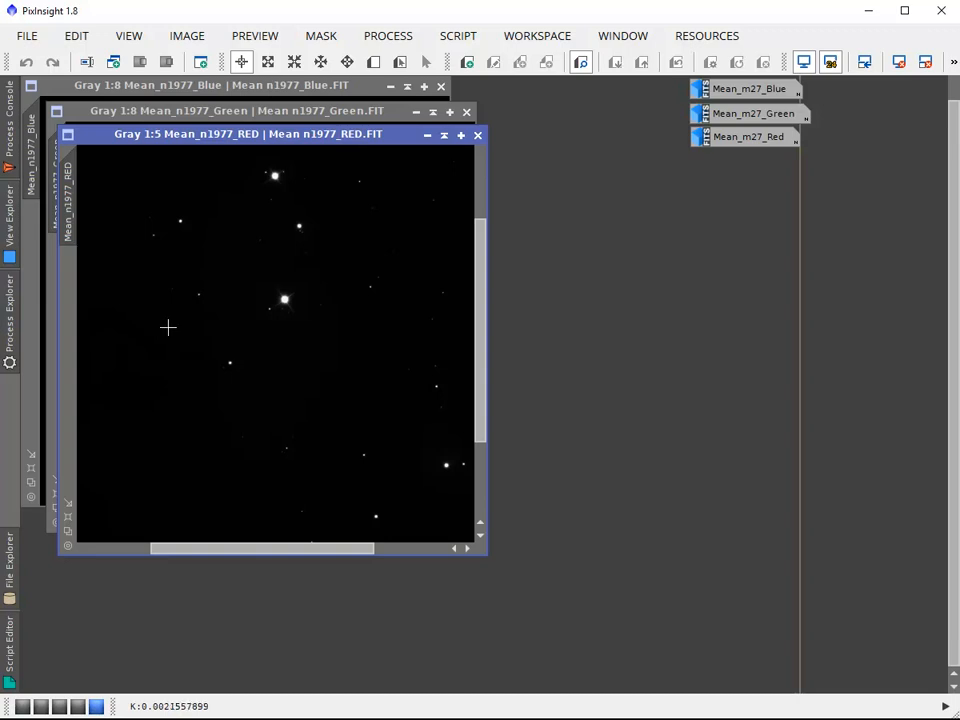
Open the ScreenTransferFunction process
left_click(10, 332)
double_click(150, 616)
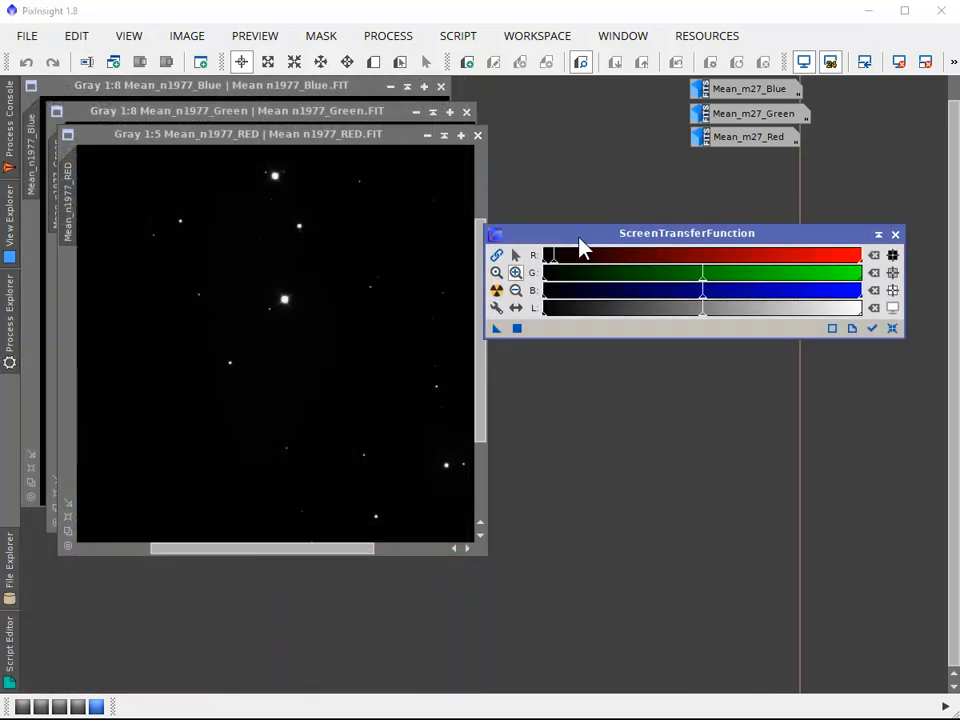
mouse_move(17, 330)
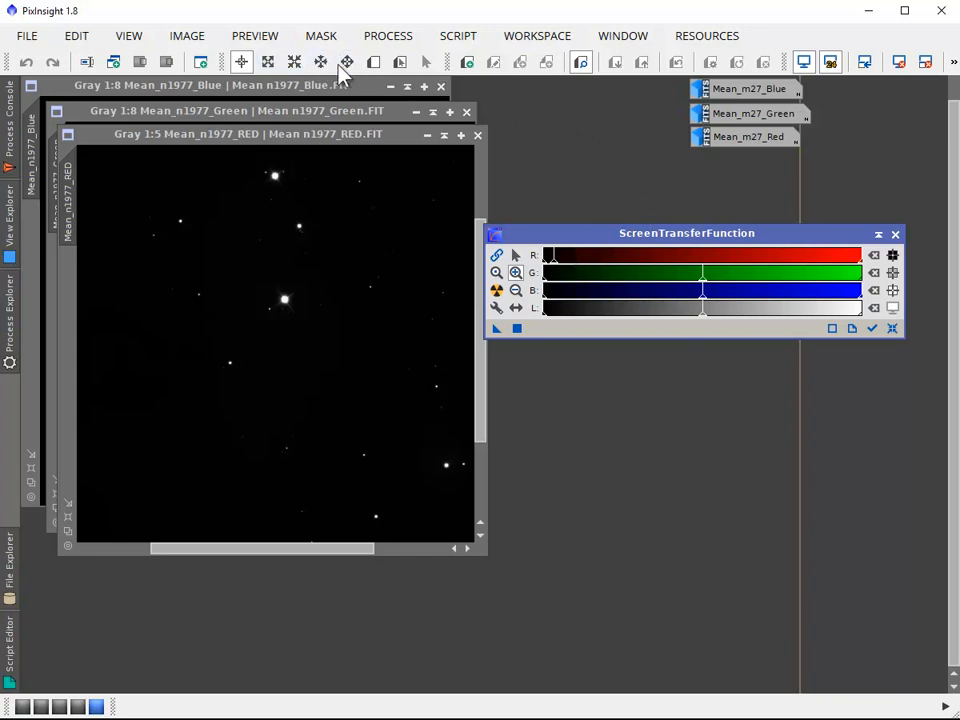
left_click(135, 38)
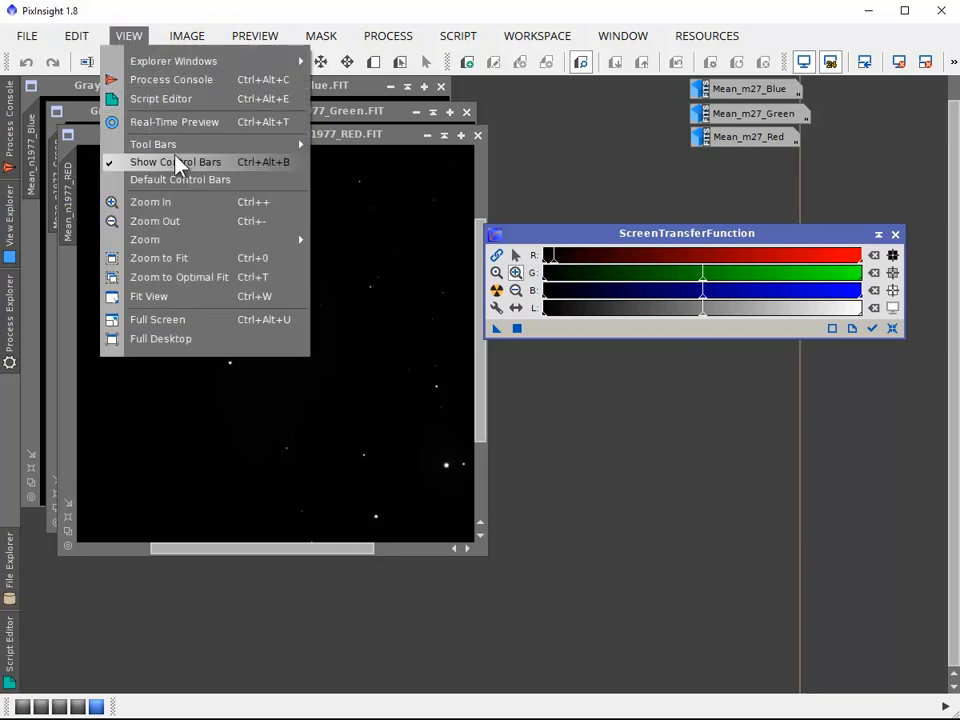
mouse_move(274, 146)
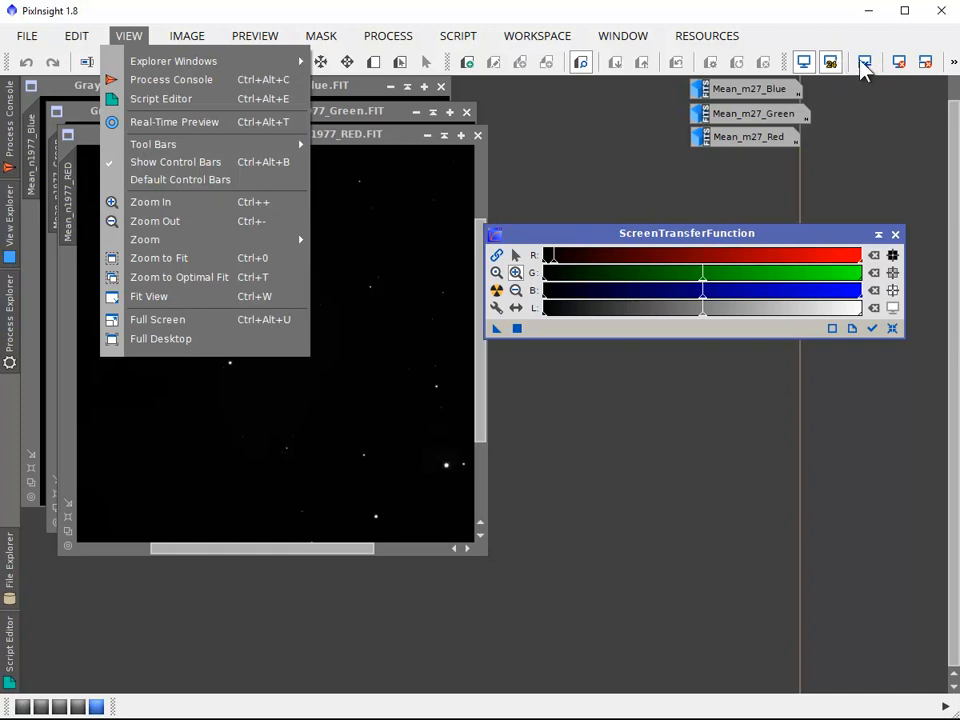
left_click(874, 133)
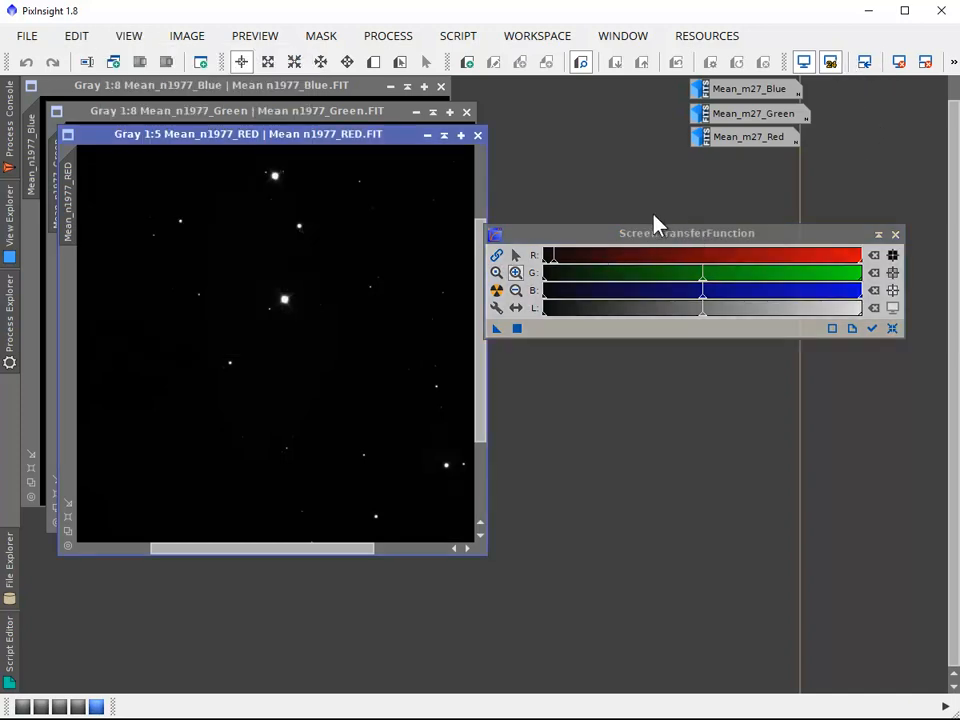
Reset ScreenTransferFunction to its defaults, place its window beside the red image, and activate point editing mode
left_click(667, 237)
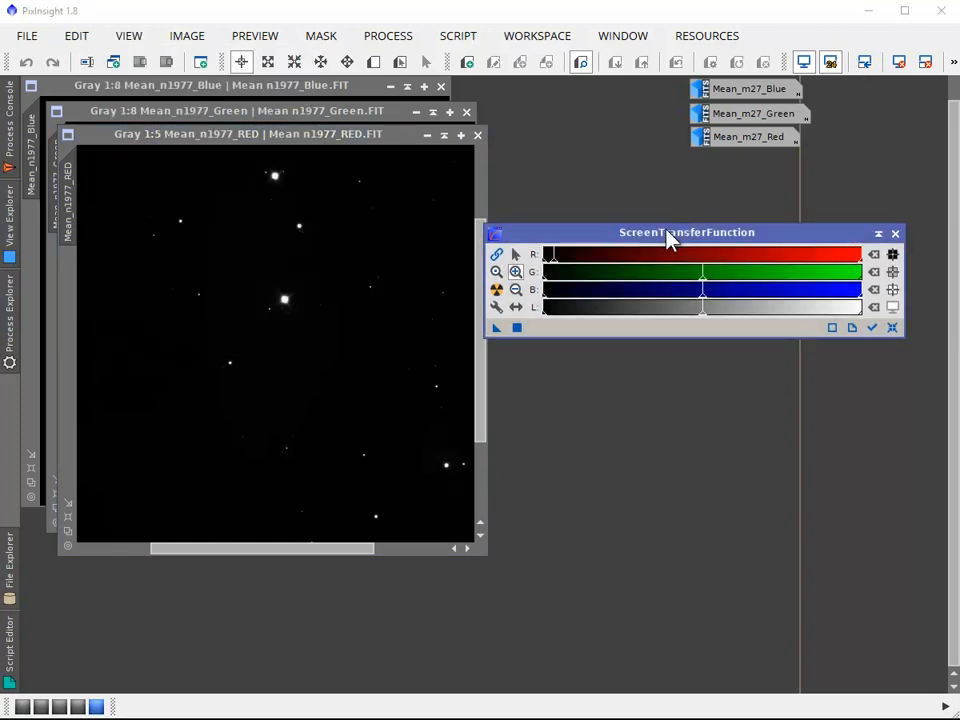
left_click(892, 327)
left_click_drag(677, 242, 683, 269)
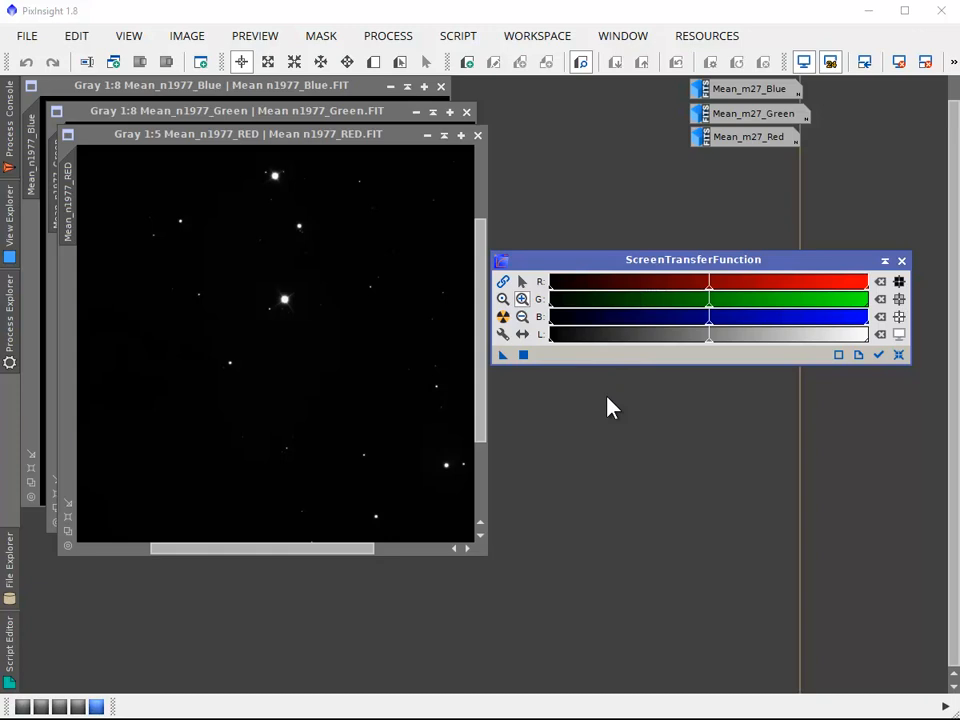
left_click(522, 282)
left_click_drag(655, 272, 650, 266)
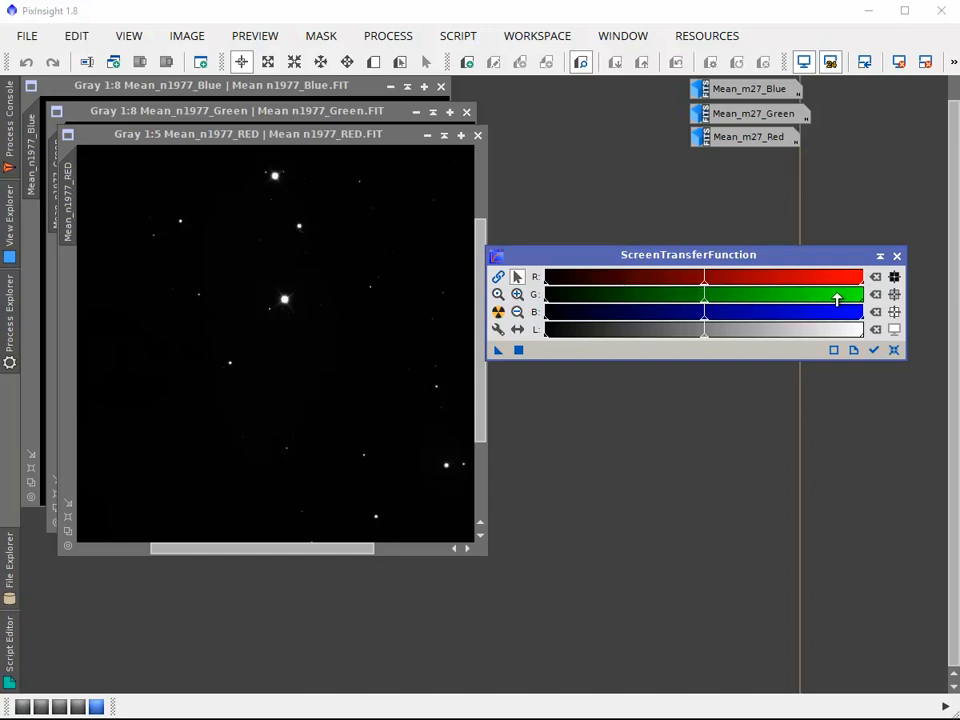
Try adjusting the highlights and midtones points of the red channel without tracking the active image
left_click_drag(860, 283, 736, 278)
left_click(340, 140)
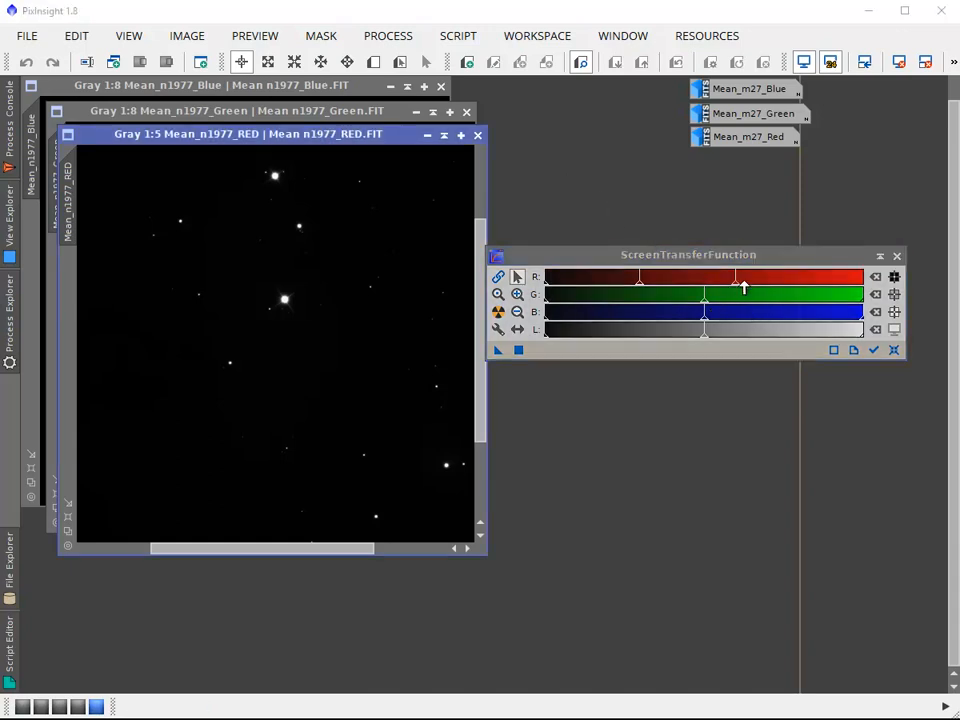
left_click_drag(744, 283, 825, 287)
mouse_move(694, 285)
left_mouse_down()
mouse_move(733, 281)
mouse_move(648, 283)
left_mouse_up()
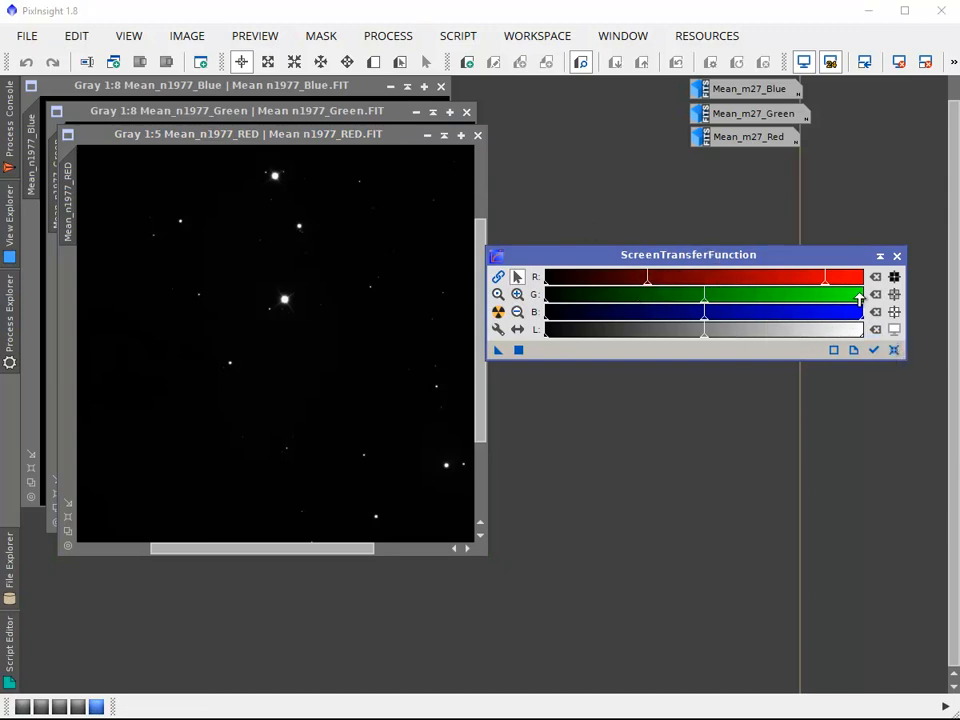
Make ScreenTransferFunction track the Mean_n1977_RED view and lower its highlights point close to the black end
left_click(875, 351)
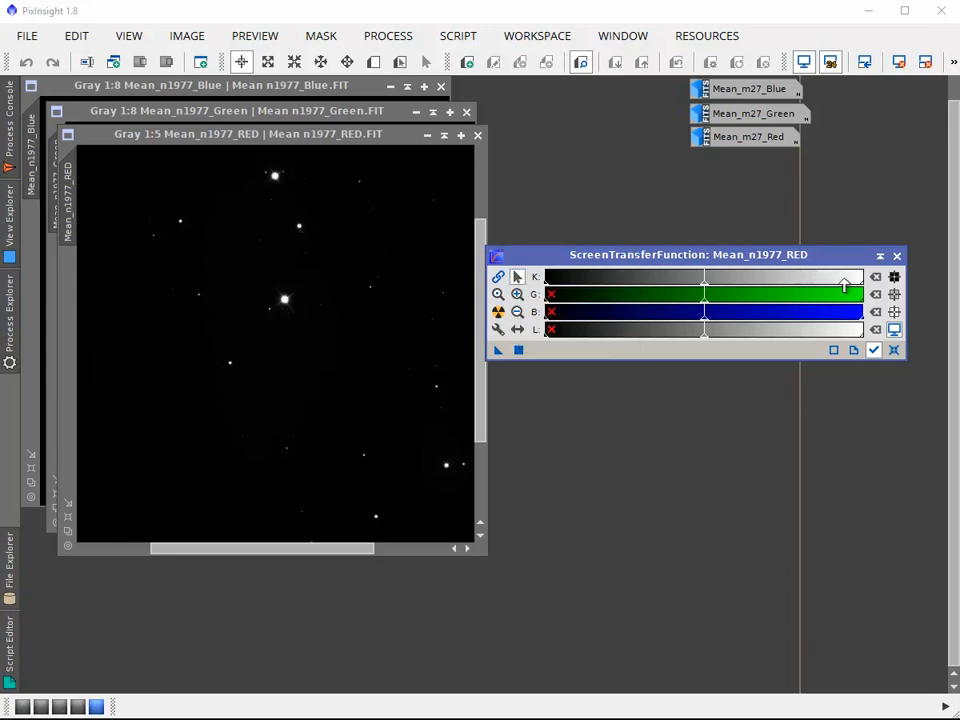
left_click_drag(861, 288, 556, 258)
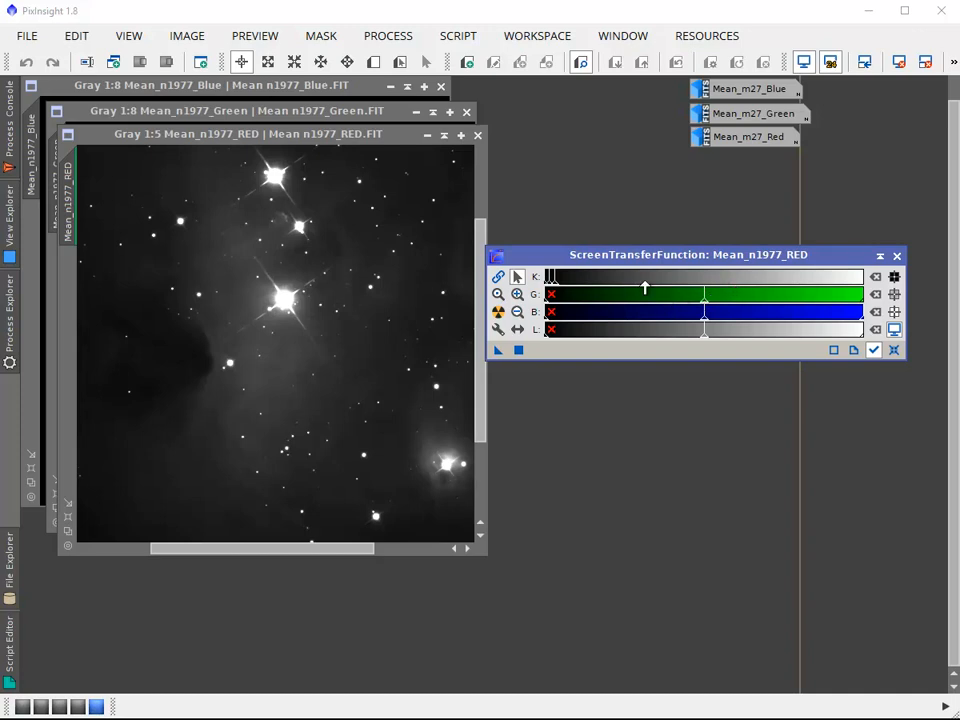
left_click(894, 350)
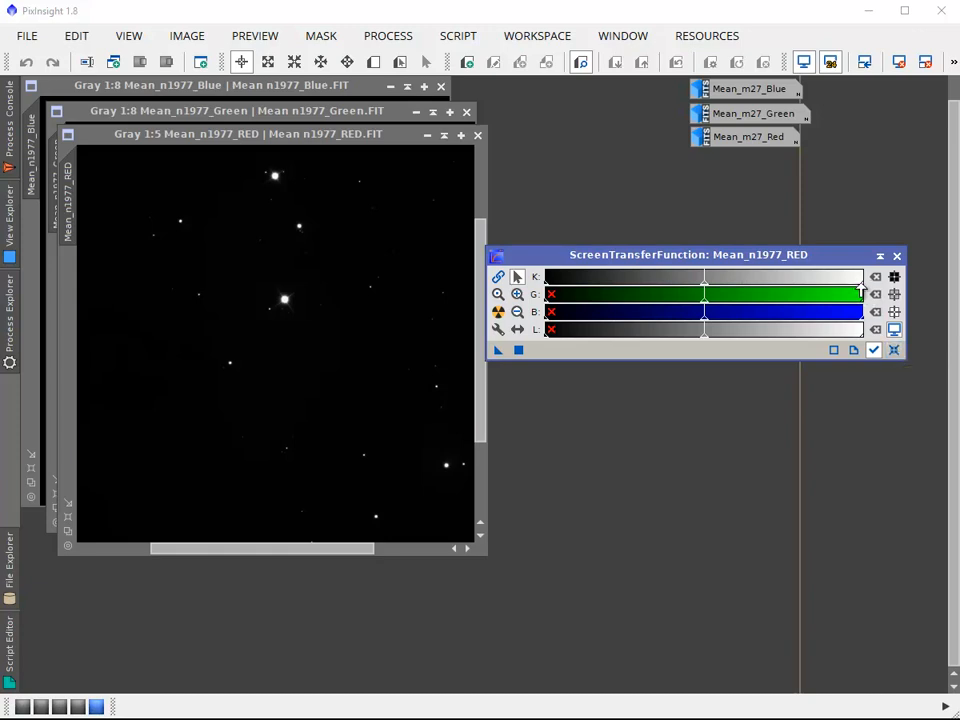
mouse_move(862, 288)
left_mouse_down()
mouse_move(687, 276)
mouse_move(696, 279)
left_mouse_up()
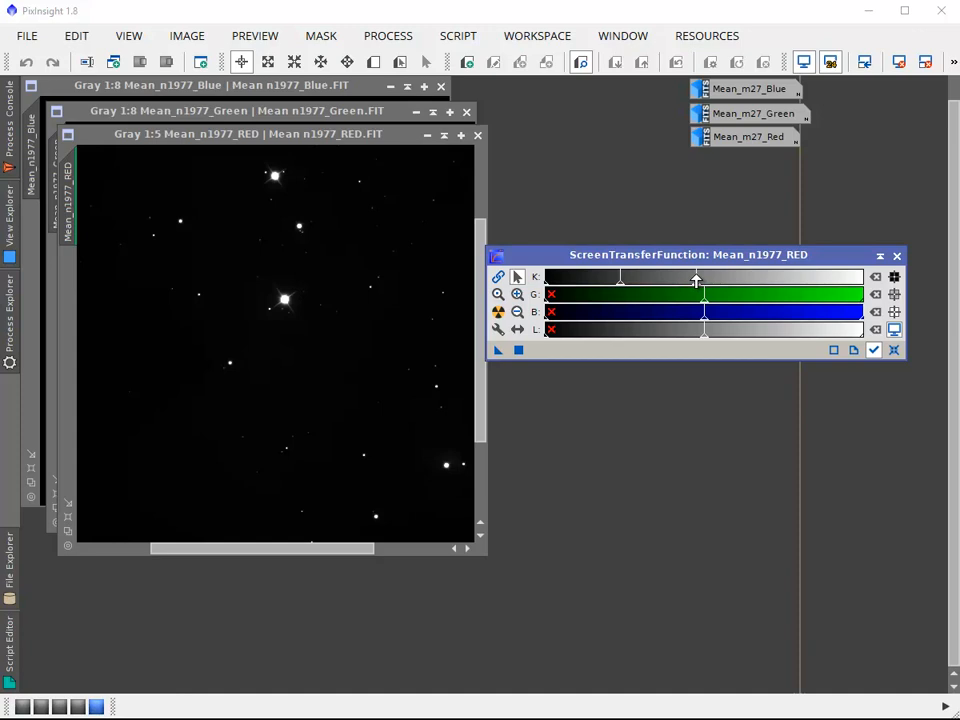
left_click_drag(696, 281, 695, 281)
left_click_drag(696, 285, 550, 287)
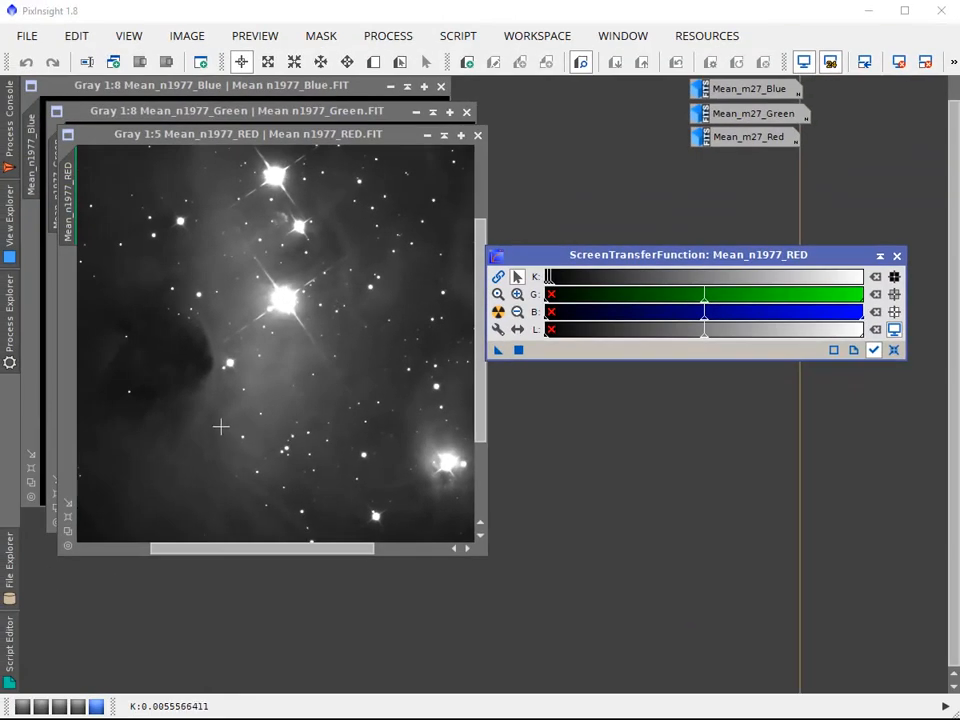
Magnify the dark end of the K slider range and pan it to bring the midtones handle into reach
left_click(519, 295)
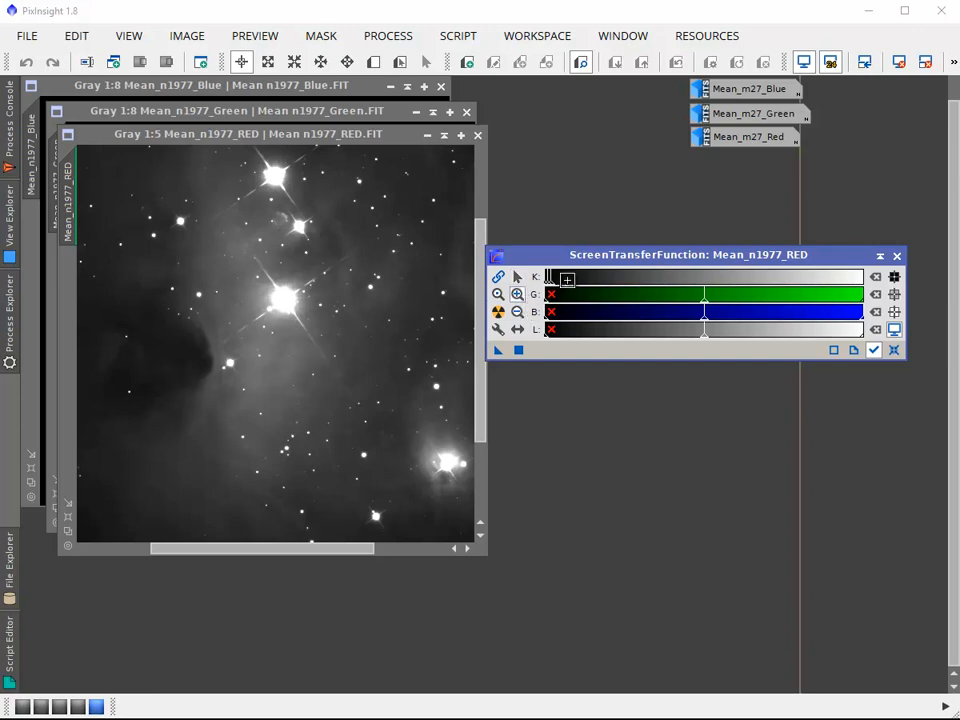
left_click(556, 277)
left_click(575, 277)
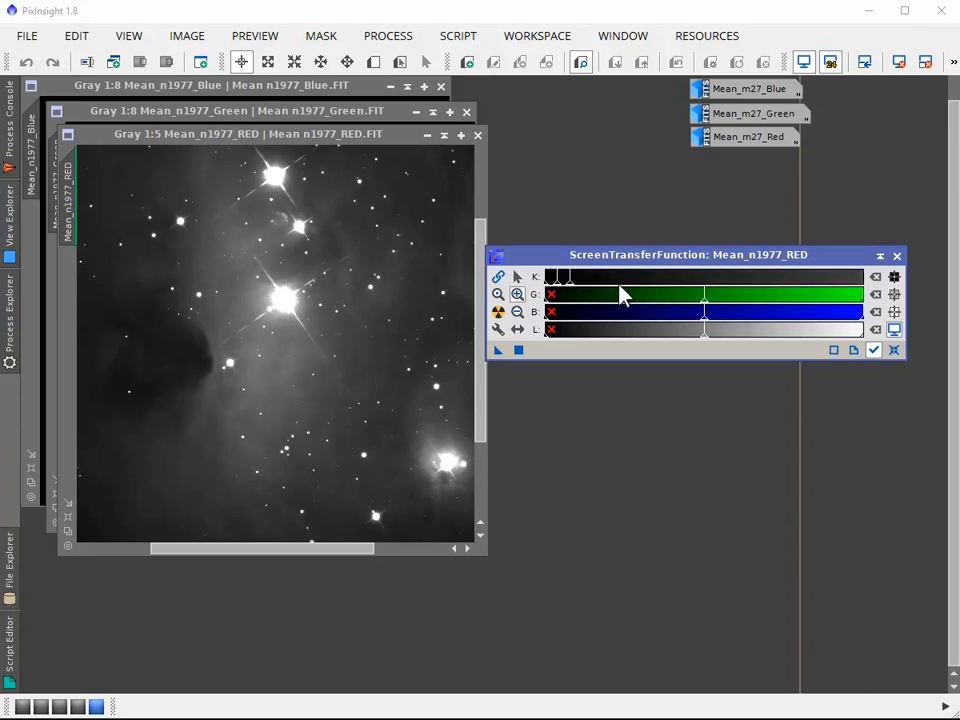
left_click(634, 281)
left_click(670, 279)
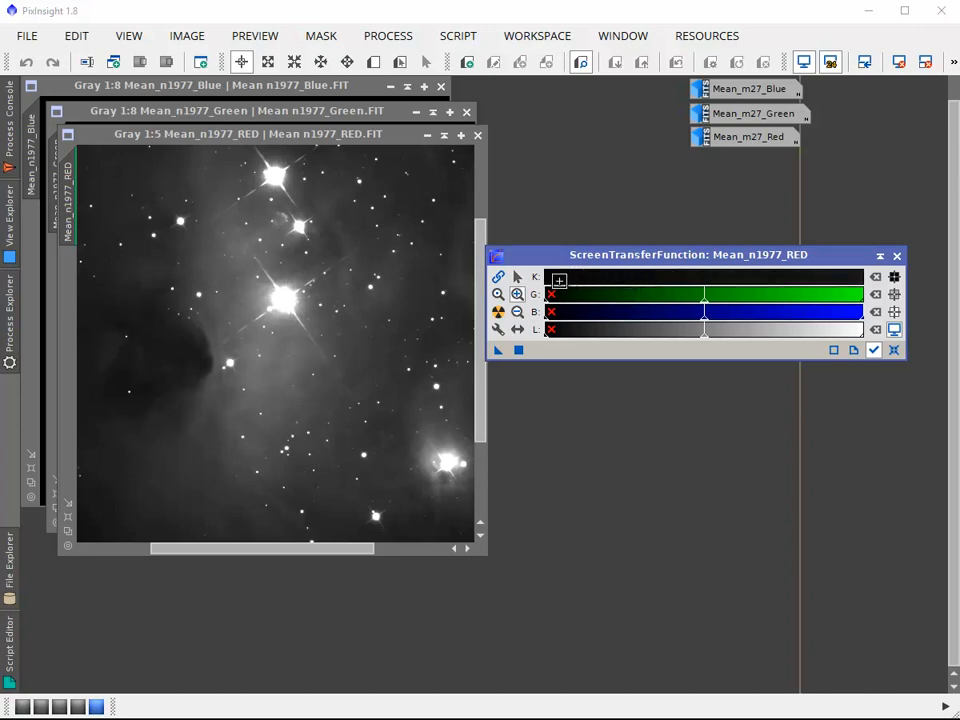
left_click(557, 278)
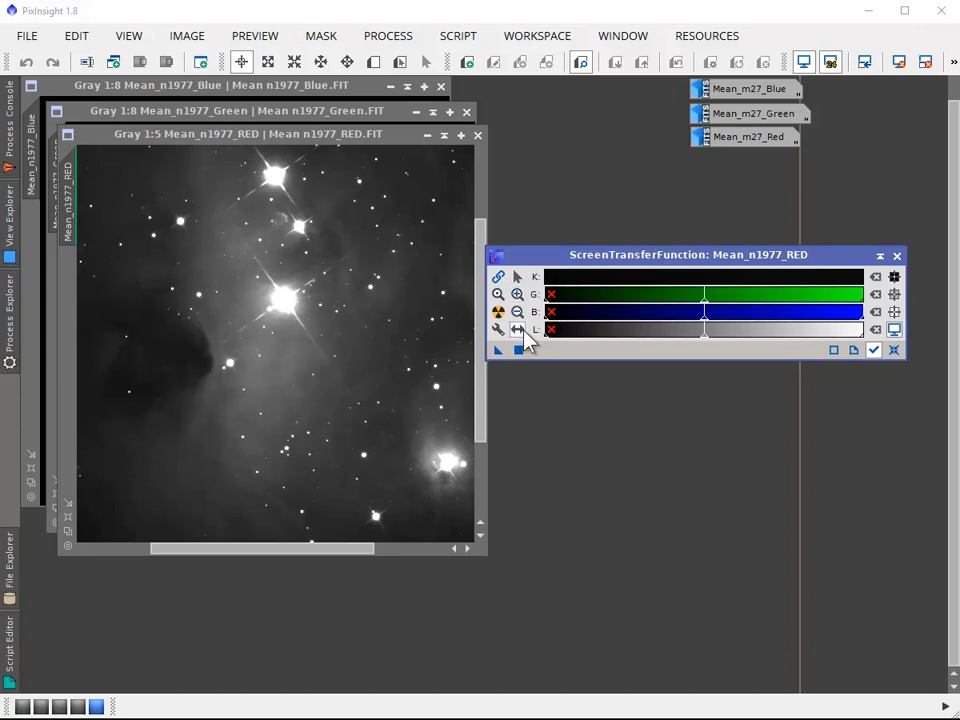
mouse_move(573, 279)
left_mouse_down()
mouse_move(673, 292)
mouse_move(778, 276)
mouse_move(870, 279)
left_mouse_up()
left_click_drag(724, 285, 854, 292)
left_click_drag(628, 280, 795, 286)
Reduce the K range magnification and lower the highlights point further to brighten the nebula in the red image
left_click(516, 277)
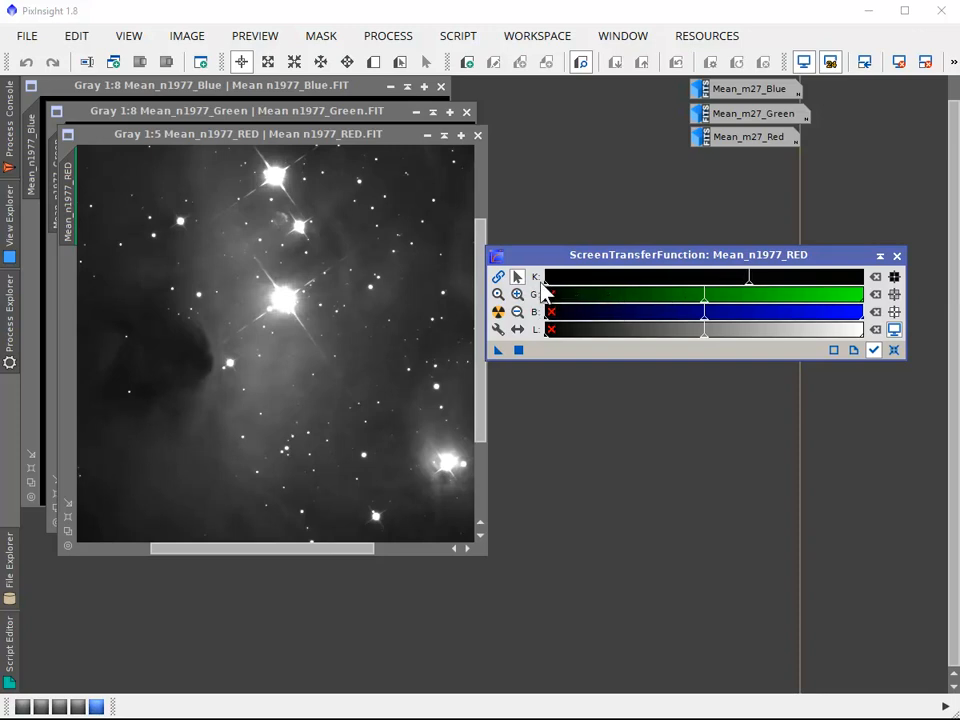
left_click(623, 277)
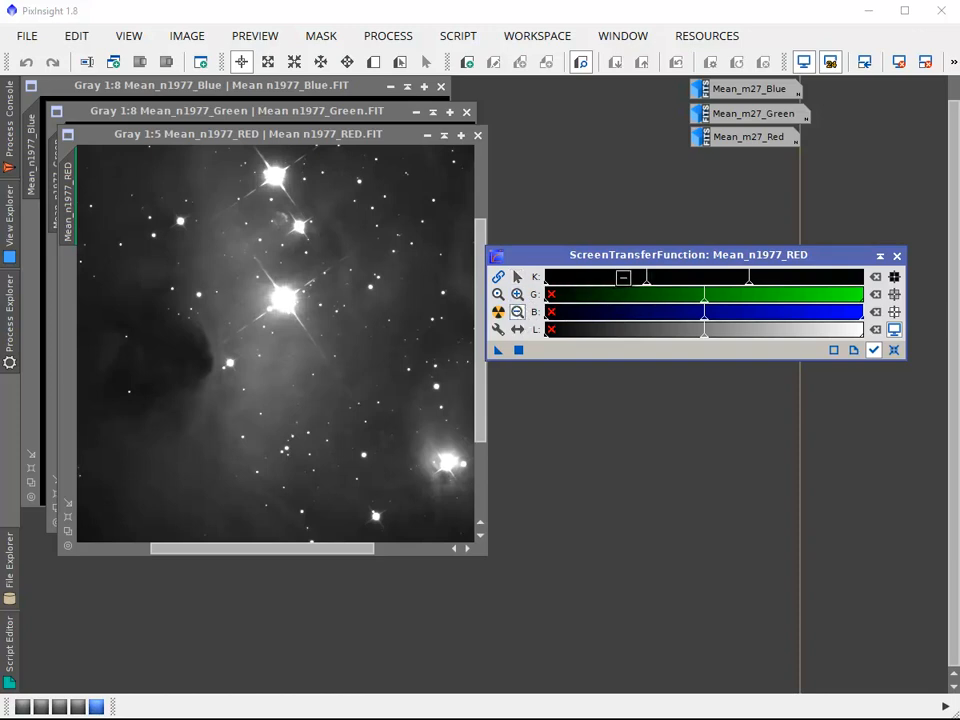
left_click(636, 280)
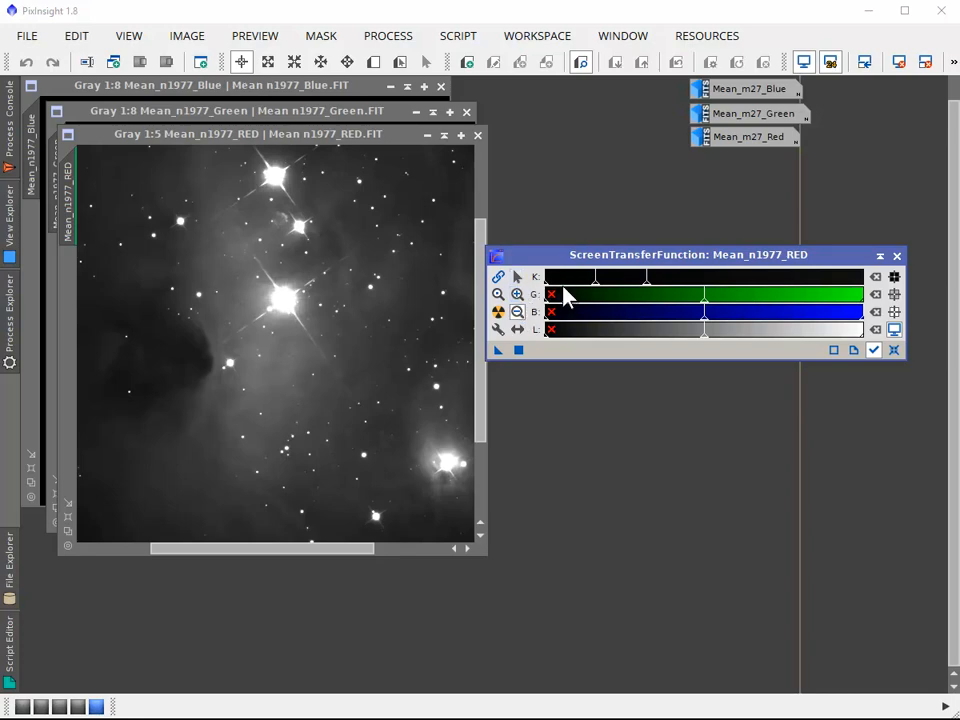
left_click(517, 276)
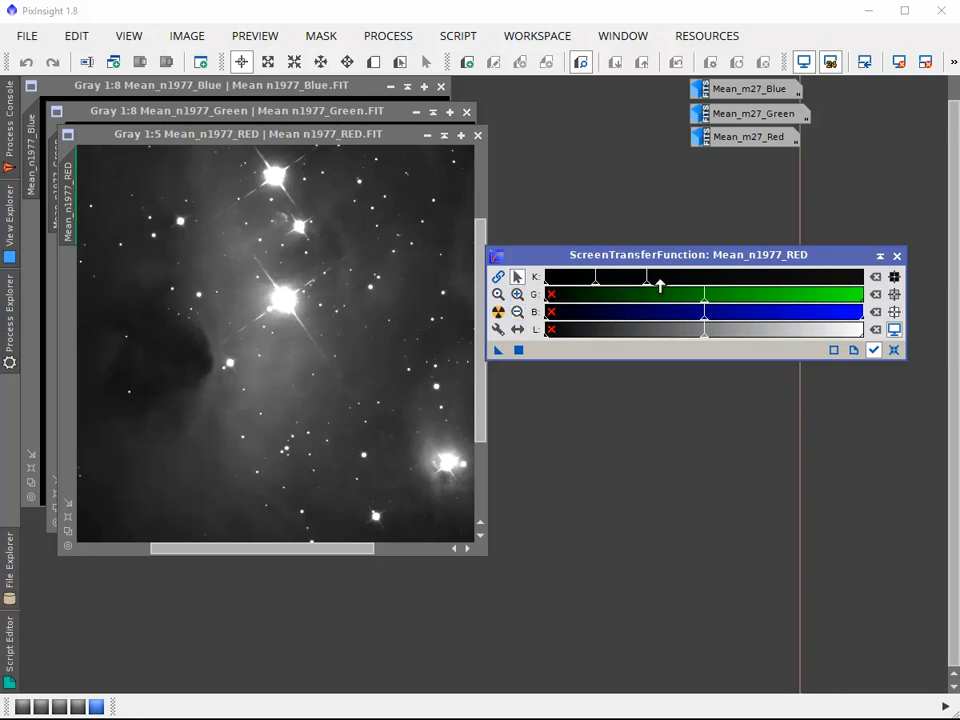
left_click_drag(649, 284, 587, 281)
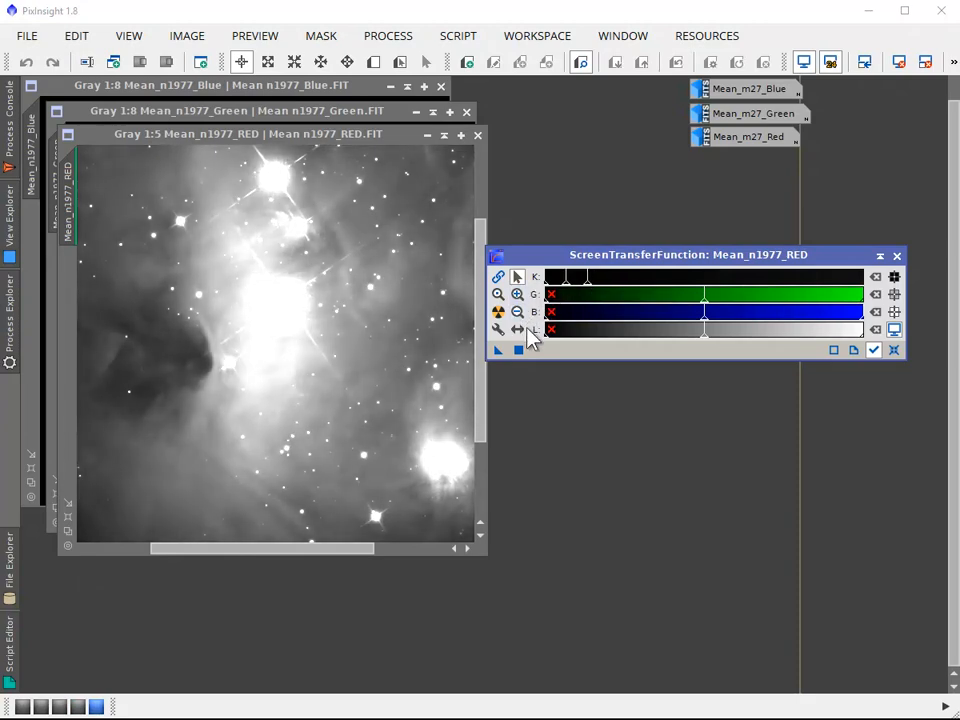
Magnify the K range one step, raise the shadows point to 0.0018797 as a trial, and return it to the black end
left_click(517, 294)
left_click(556, 276)
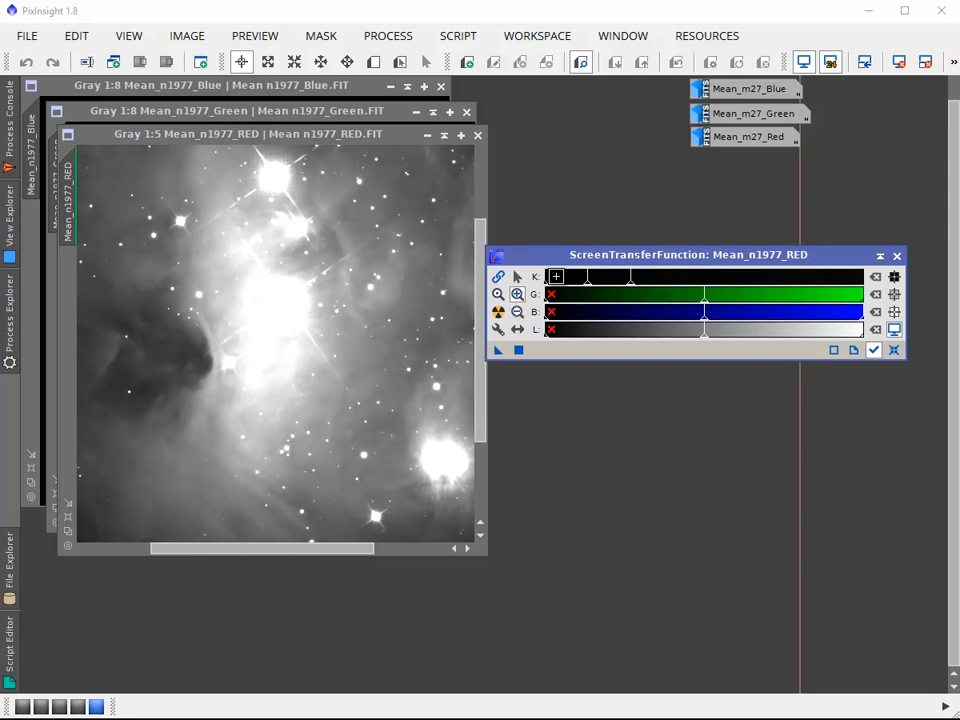
left_click(517, 276)
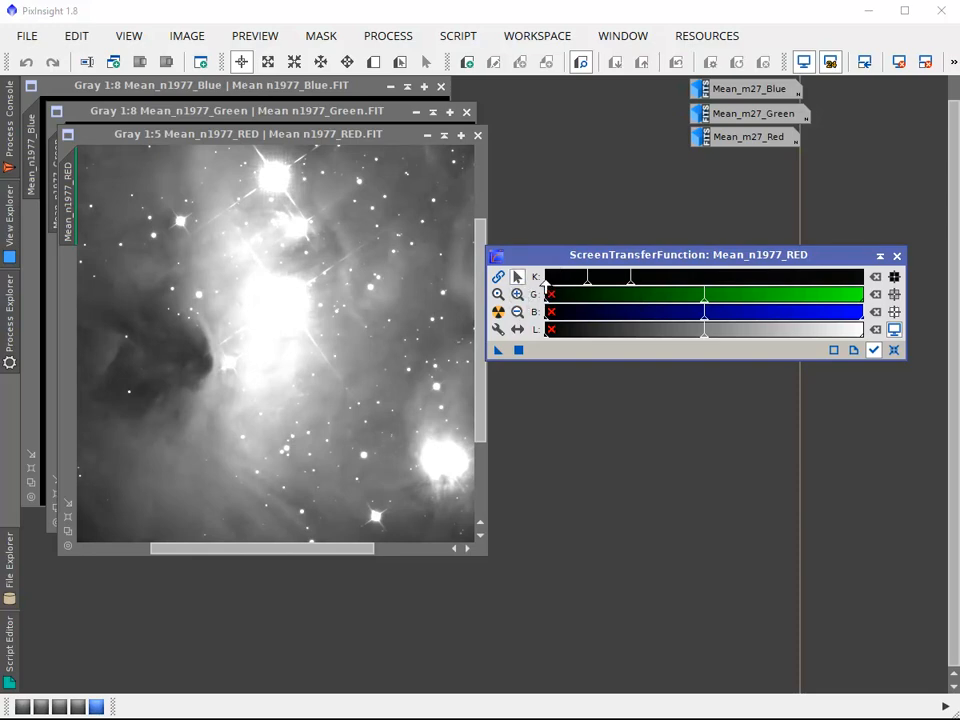
left_click_drag(545, 285, 563, 286)
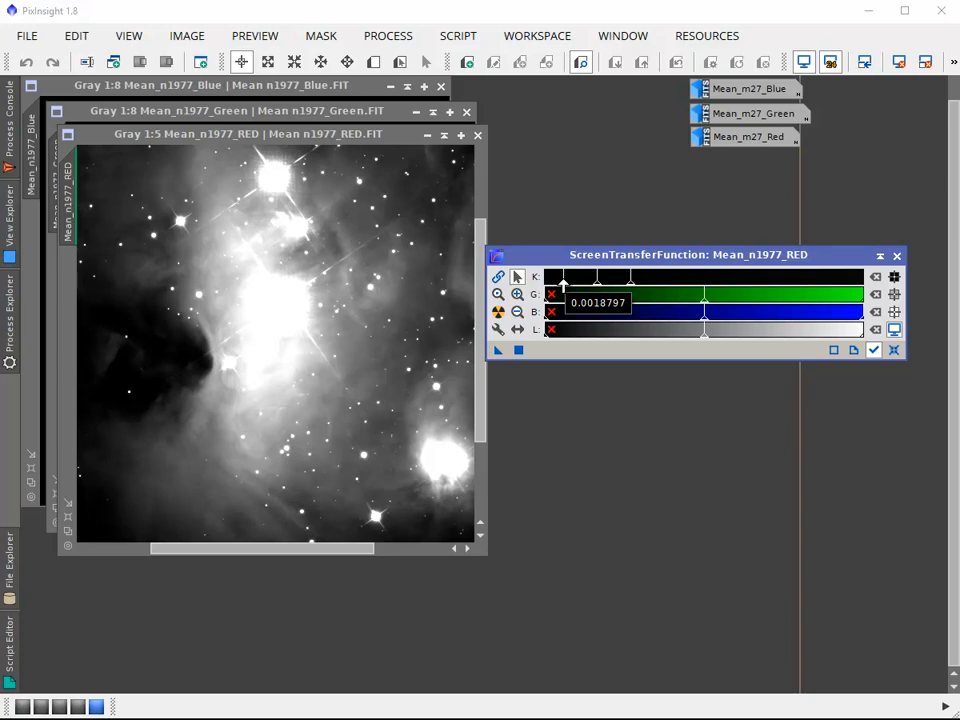
left_click_drag(563, 287, 546, 288)
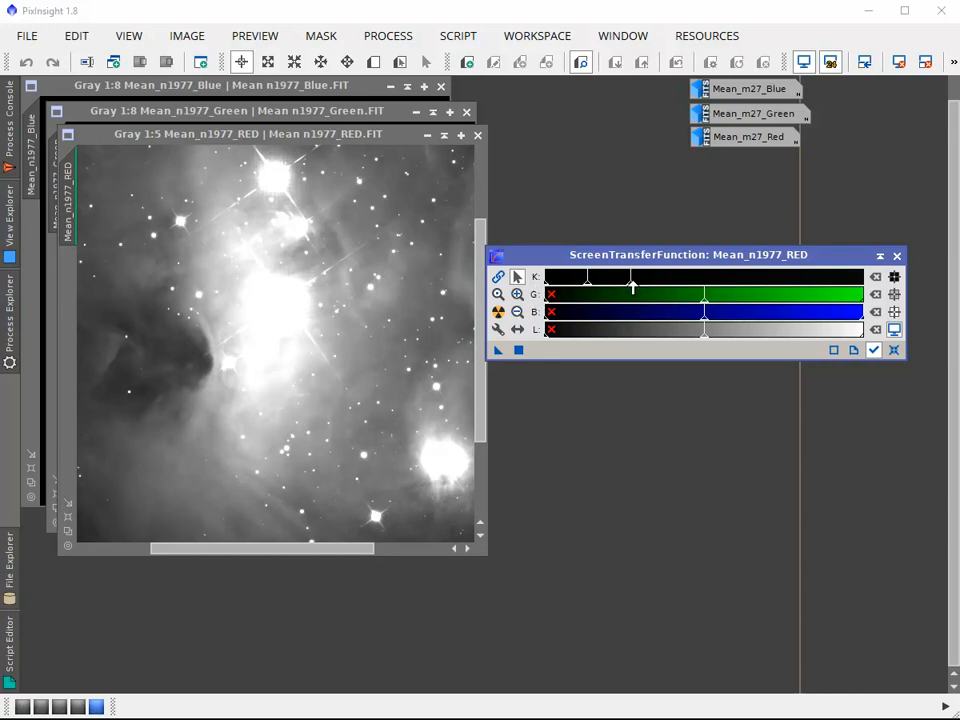
Read the K pixel values in the bright nebula area below the central star of the red image
left_click_drag(632, 287, 630, 287)
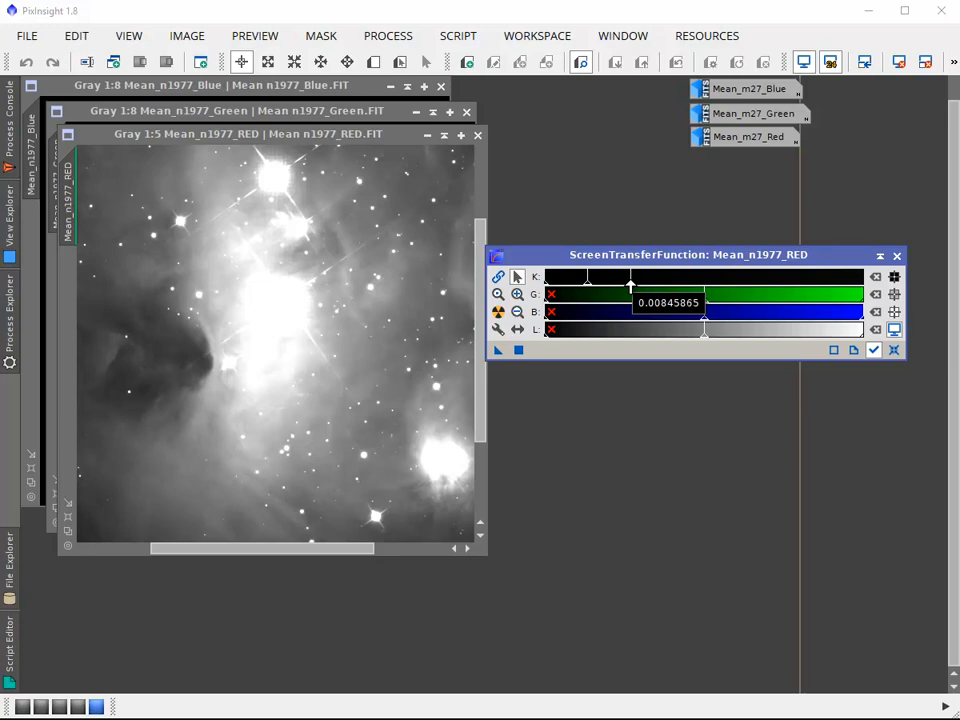
left_click(275, 358)
mouse_move(275, 358)
left_mouse_down()
mouse_move(290, 386)
mouse_move(231, 455)
mouse_move(392, 326)
mouse_move(328, 204)
mouse_move(326, 356)
mouse_move(257, 355)
mouse_move(269, 389)
mouse_move(257, 356)
mouse_move(266, 347)
mouse_move(253, 364)
mouse_move(265, 363)
mouse_move(260, 357)
left_mouse_up()
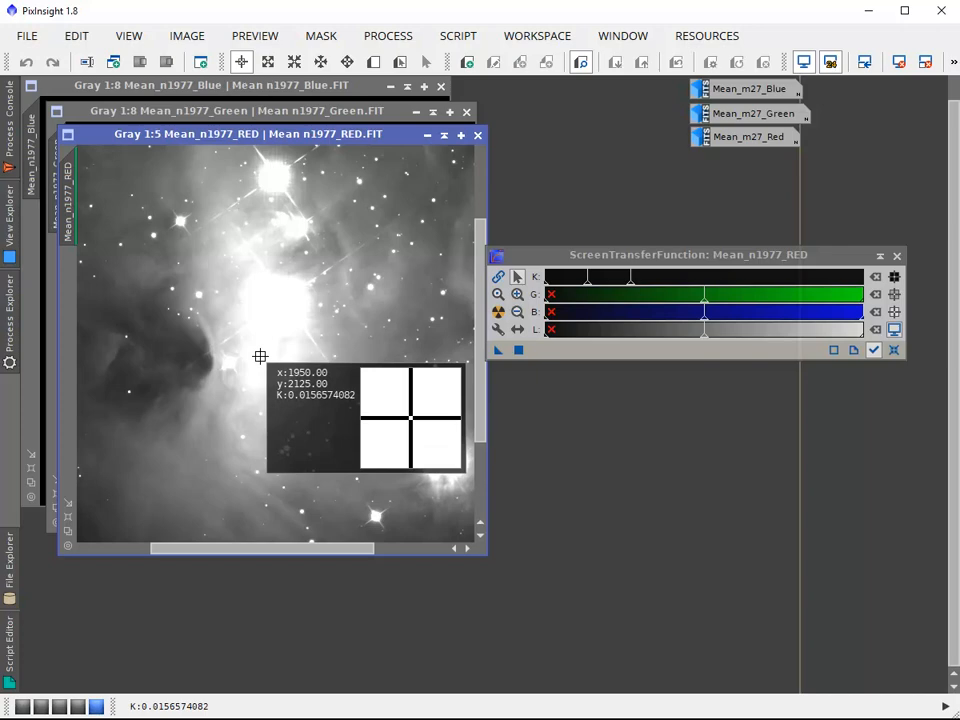
mouse_move(260, 357)
left_mouse_down()
mouse_move(253, 345)
mouse_move(260, 361)
left_mouse_up()
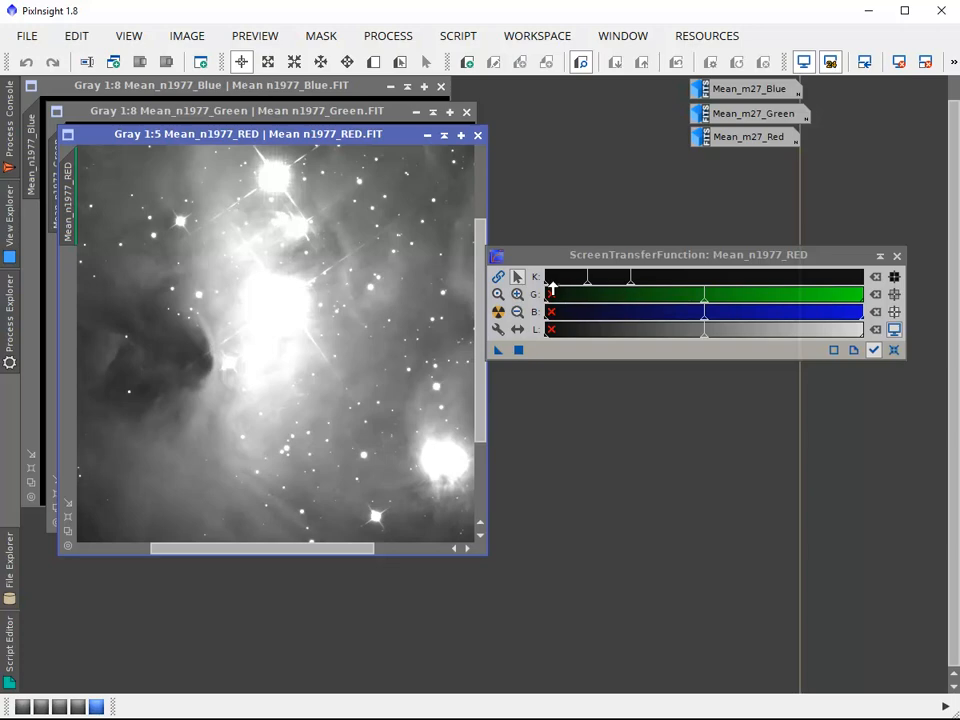
Raise the K shadows point to 0.0014881 to darken the background of the red image
left_click_drag(549, 283, 557, 283)
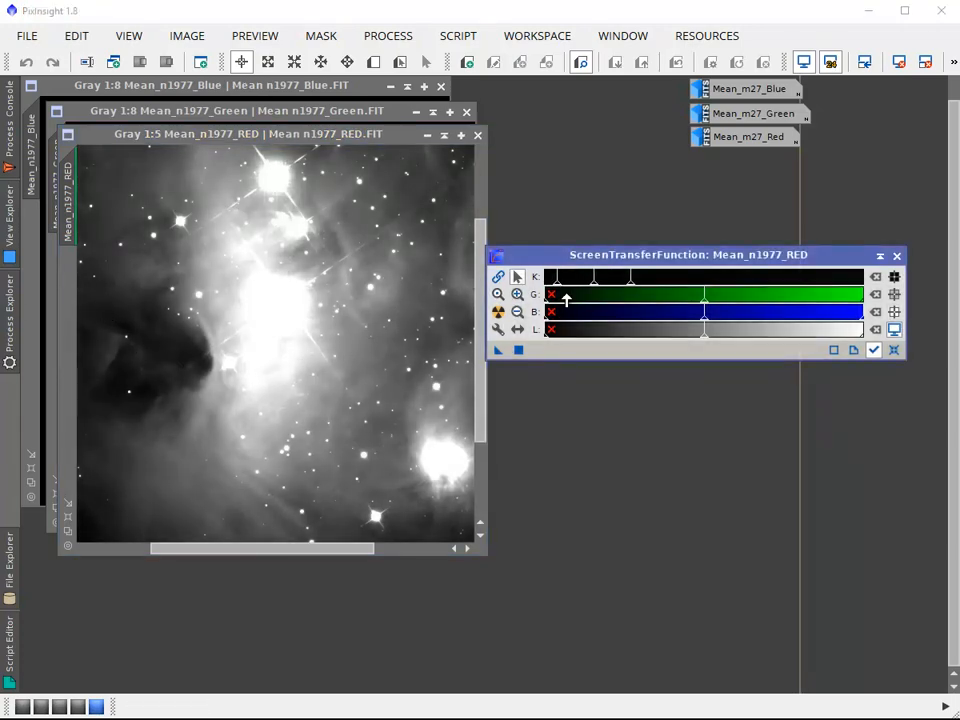
left_click_drag(558, 285, 560, 285)
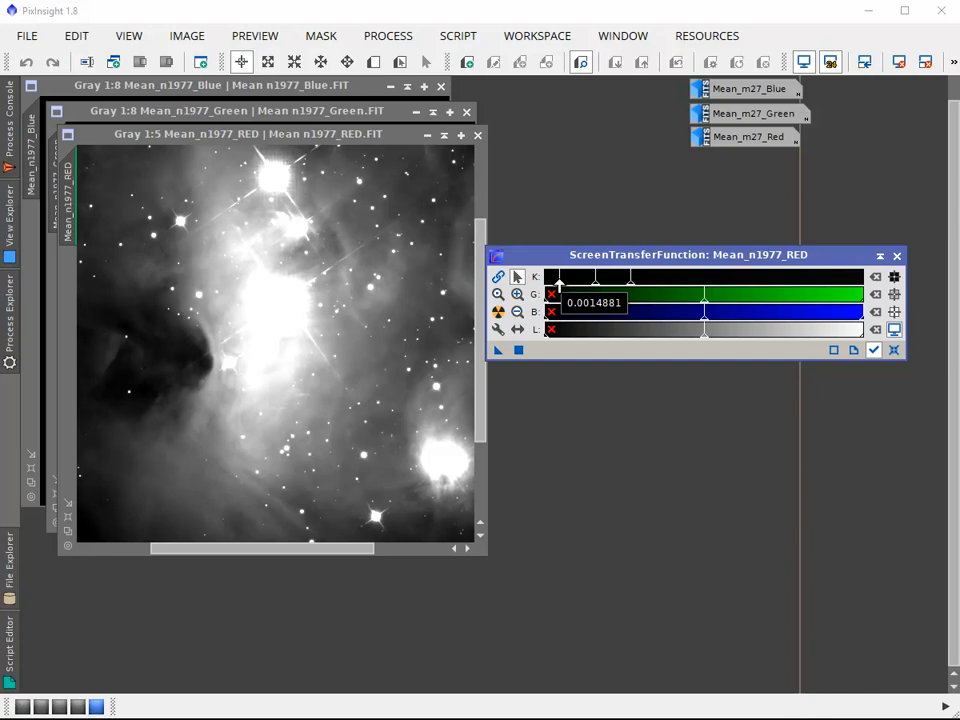
Return the K shadows point close to the black end and read the K values around the central star of the red image
mouse_move(558, 285)
left_mouse_down()
mouse_move(547, 284)
mouse_move(559, 285)
left_mouse_up()
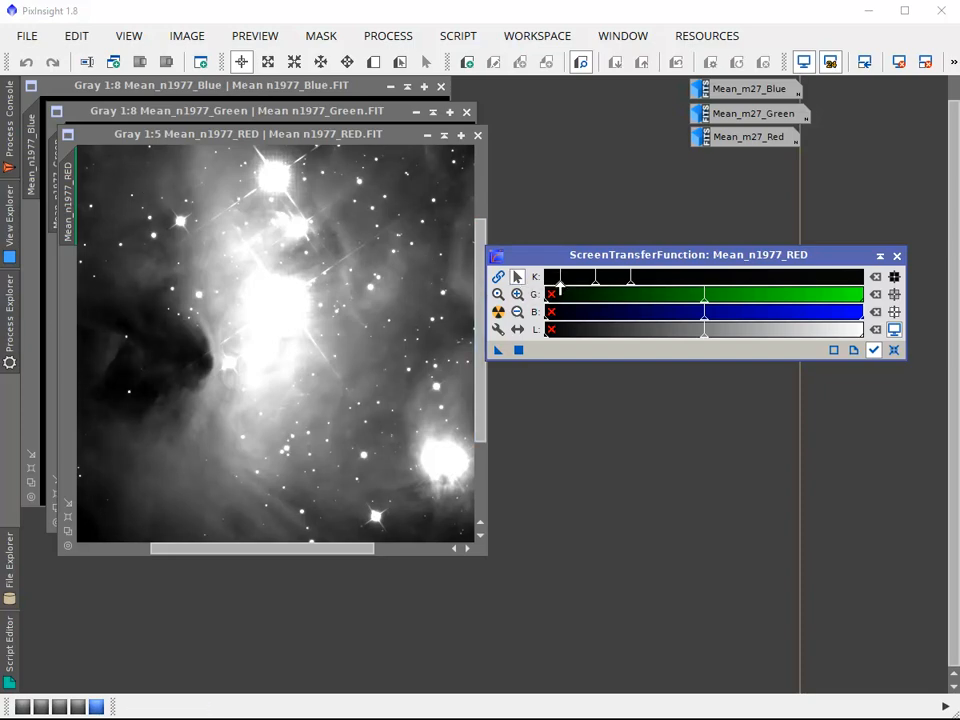
left_click_drag(559, 287, 548, 287)
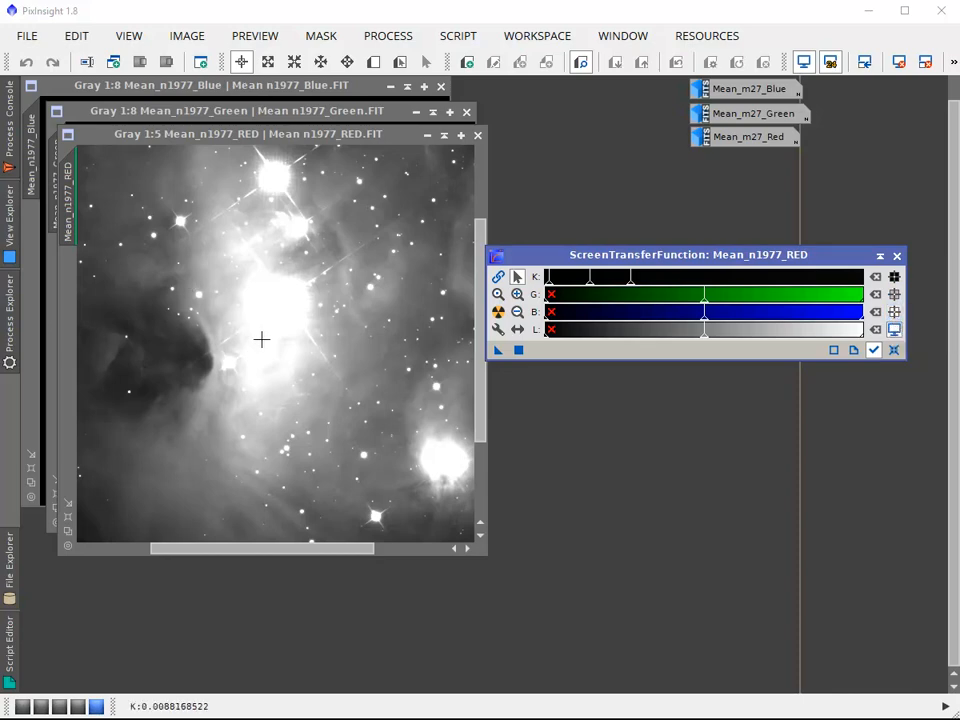
left_click(306, 315)
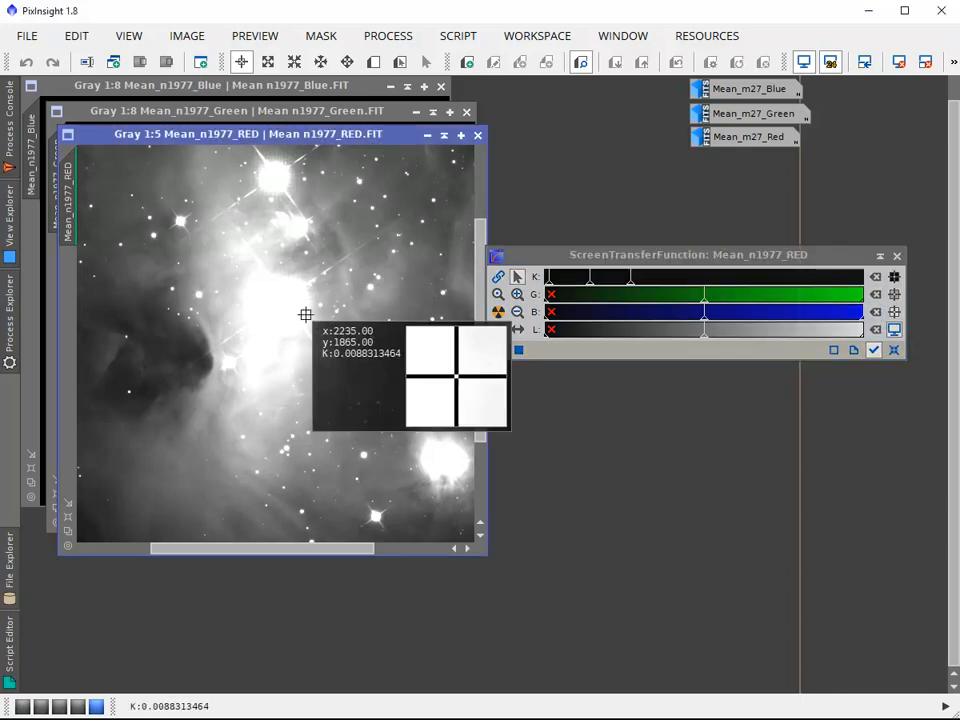
left_click_drag(306, 315, 293, 276)
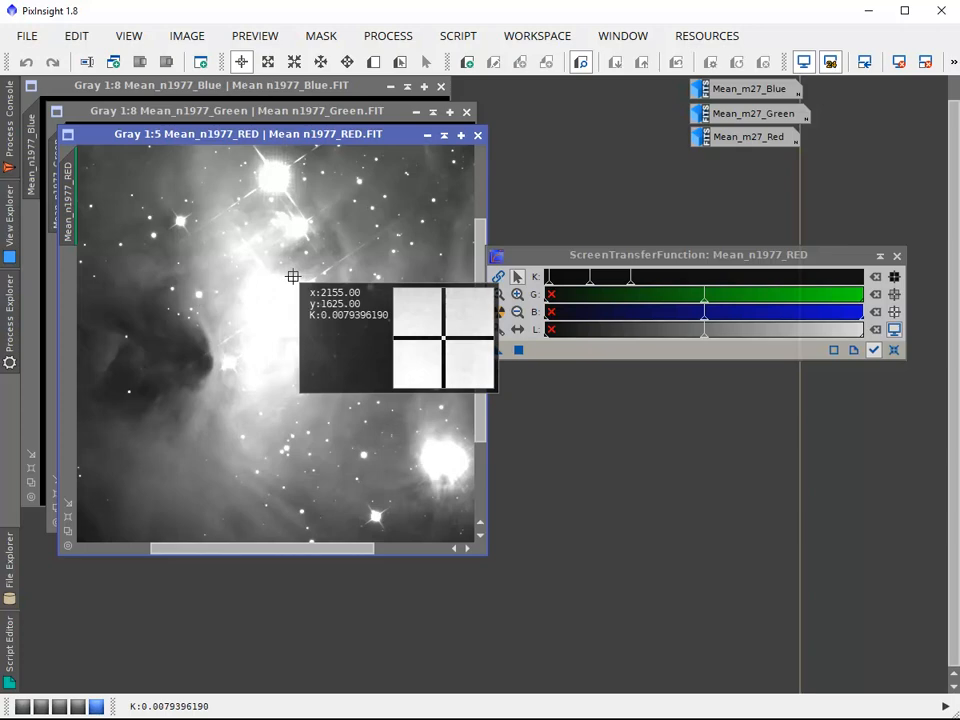
left_click_drag(293, 276, 294, 274)
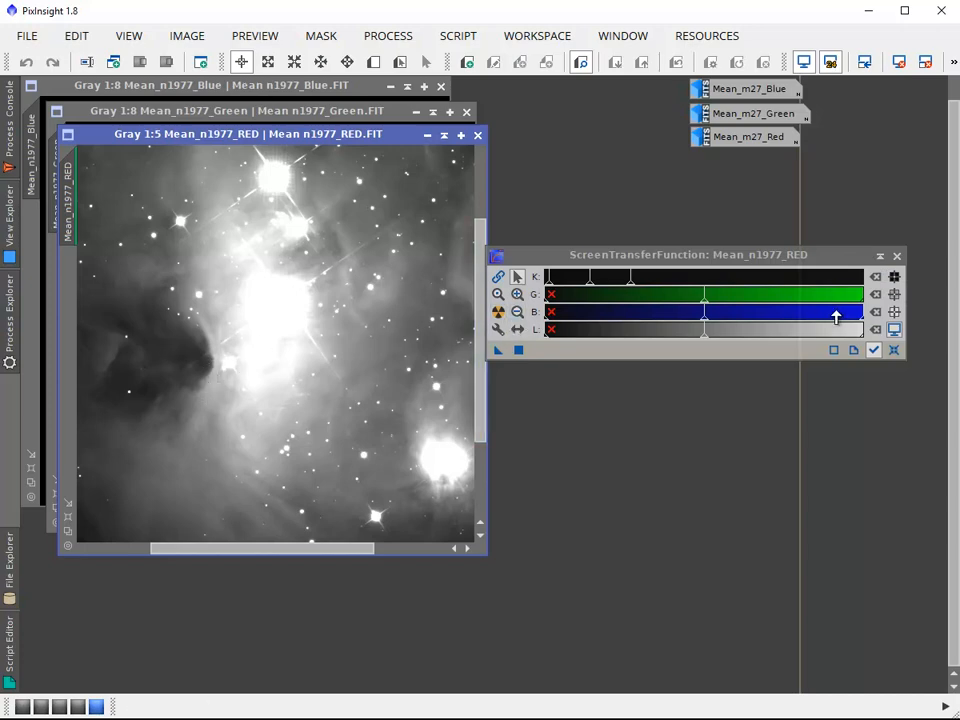
Reset the red image's screen stretch and read the K values in the nebula below the central star
left_click(895, 350)
left_click(894, 350)
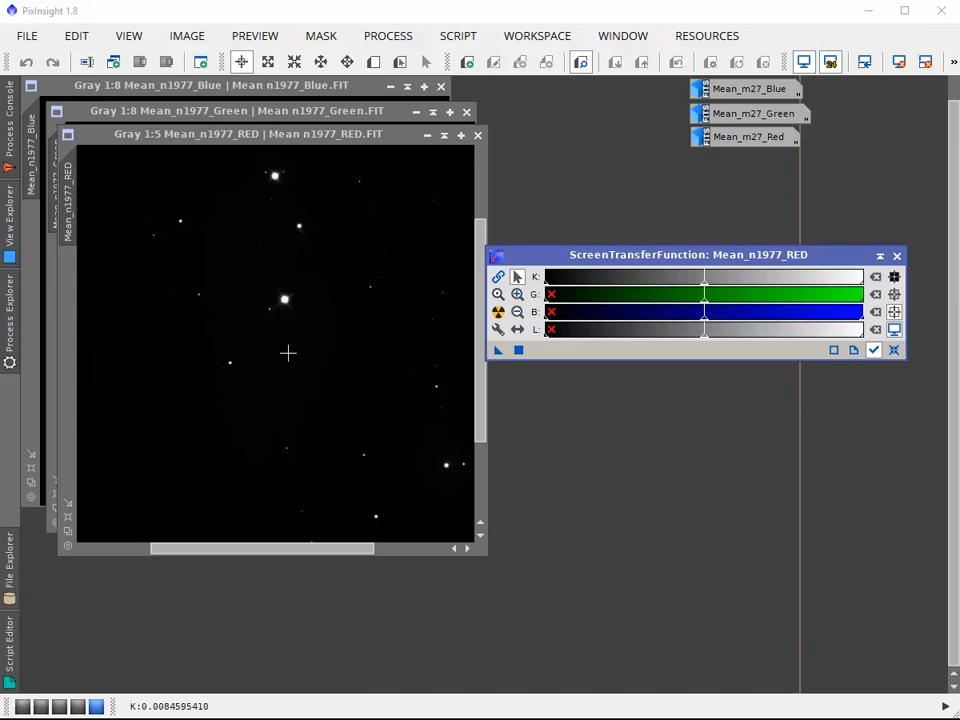
left_click(299, 372)
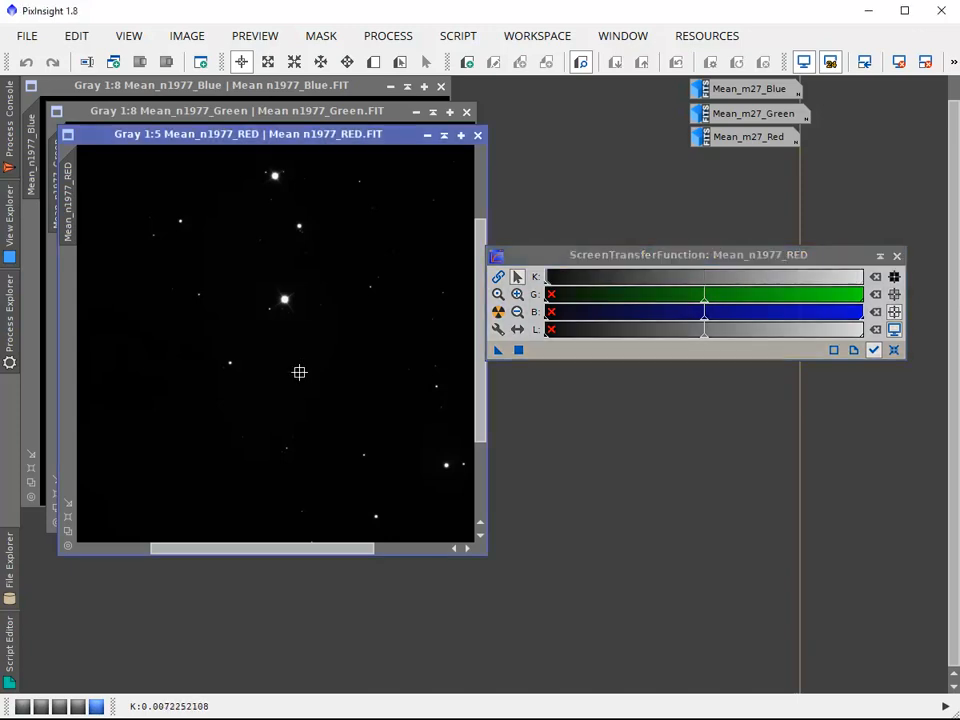
mouse_move(299, 372)
left_mouse_down()
mouse_move(315, 366)
mouse_move(304, 347)
mouse_move(281, 365)
left_mouse_up()
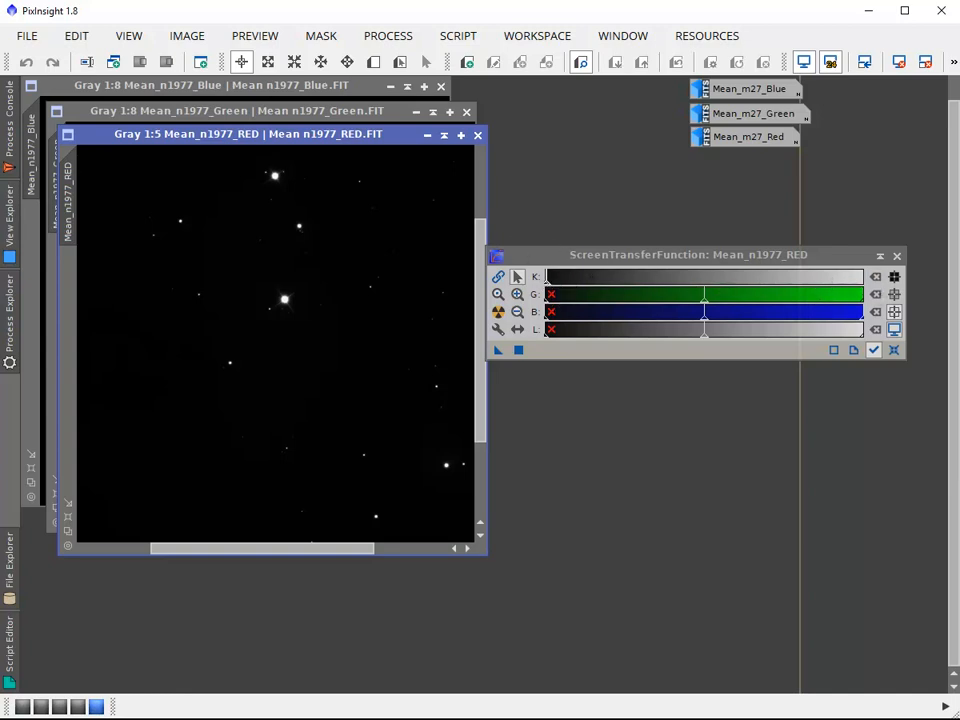
left_click_drag(900, 356, 897, 358)
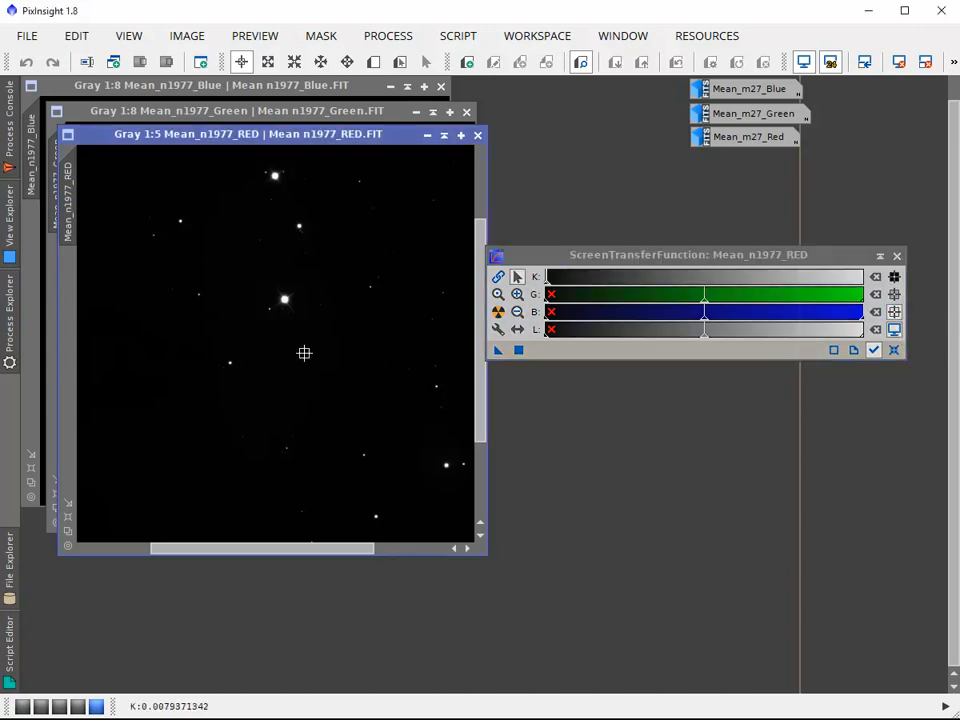
left_click(304, 353)
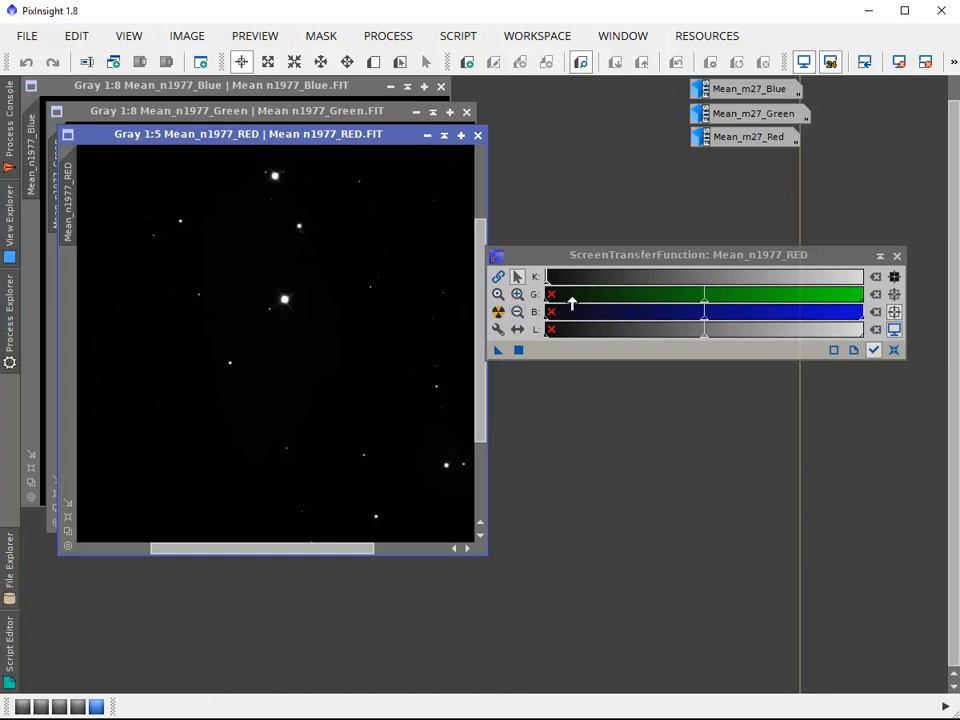
Lower the K highlights point close to the black end and inspect K values in the nebula and on a faint star below it
left_click_drag(548, 284, 550, 292)
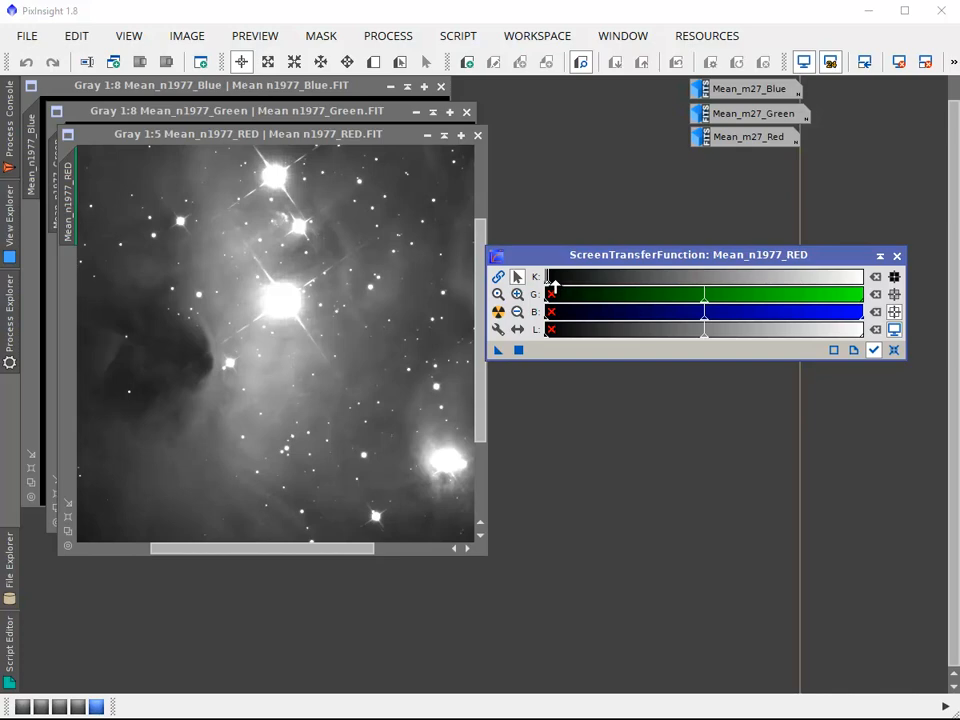
mouse_move(552, 283)
left_mouse_down()
mouse_move(578, 281)
mouse_move(552, 280)
left_mouse_up()
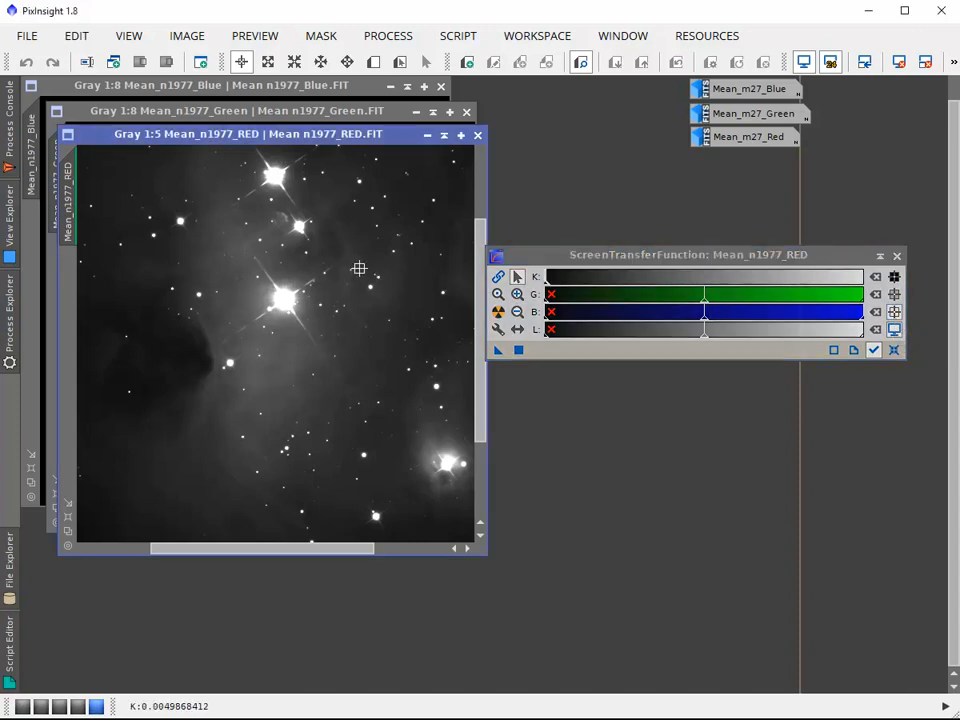
left_click_drag(358, 268, 350, 266)
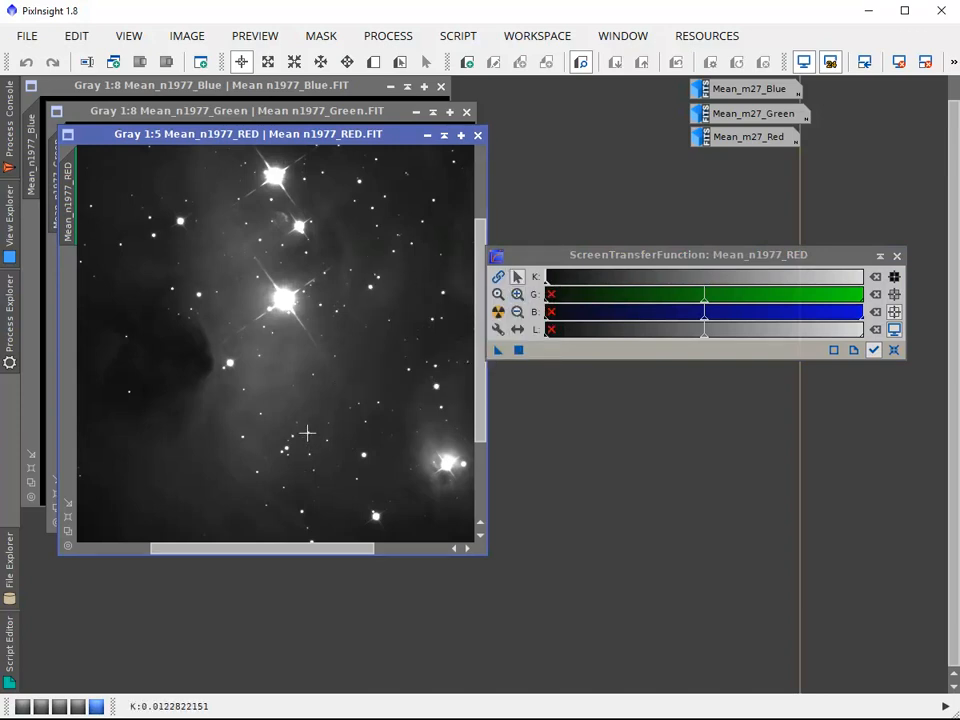
left_click_drag(305, 431, 307, 434)
left_click_drag(308, 433, 309, 432)
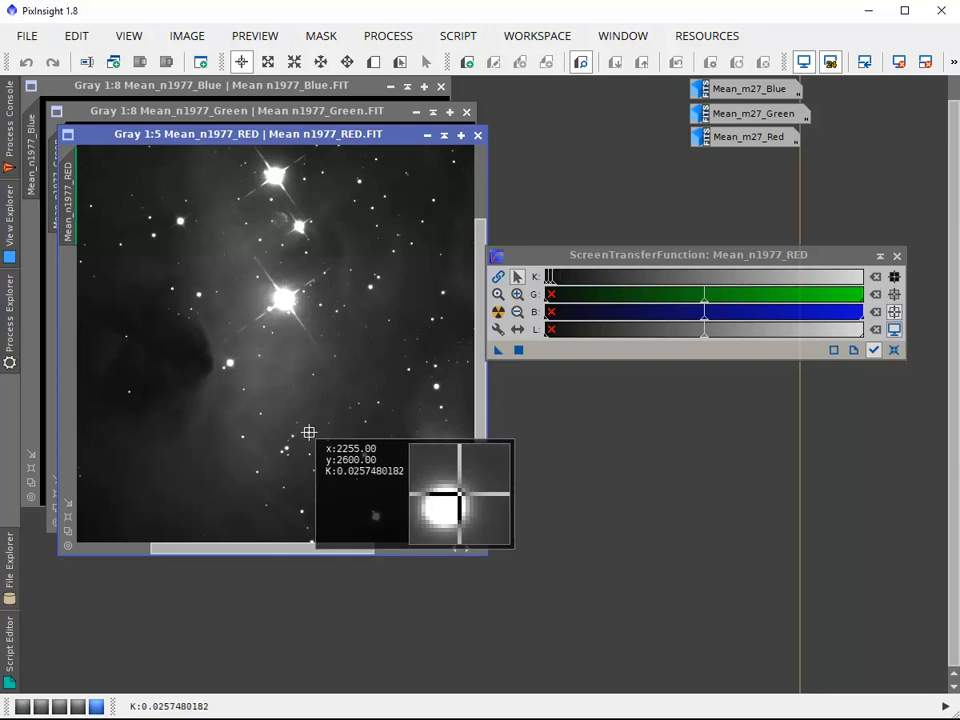
left_click_drag(309, 432, 308, 433)
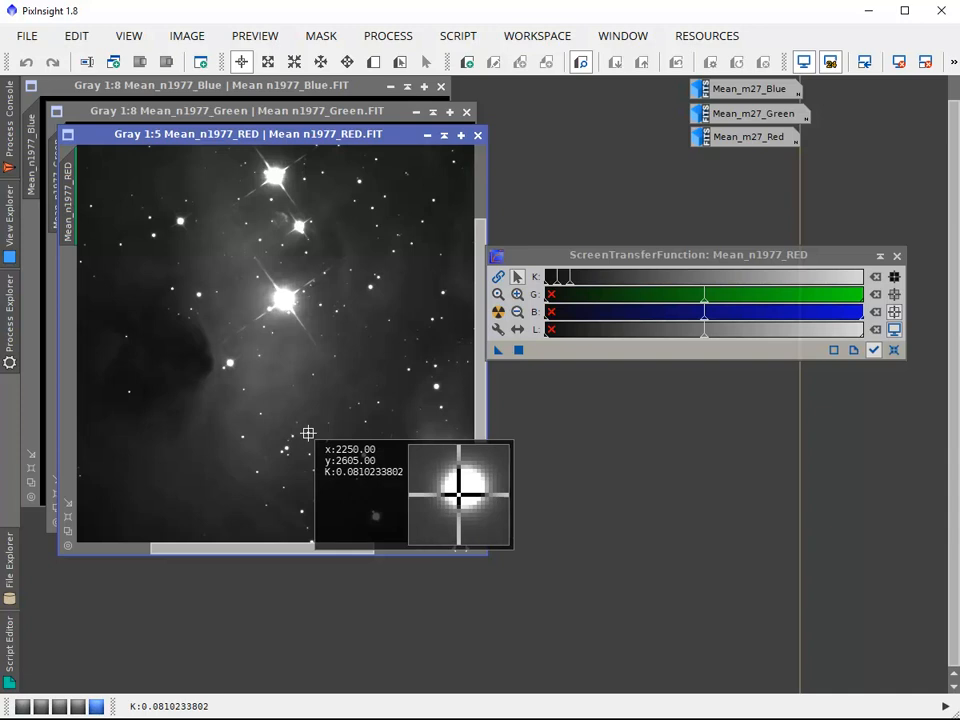
left_click_drag(308, 433, 308, 433)
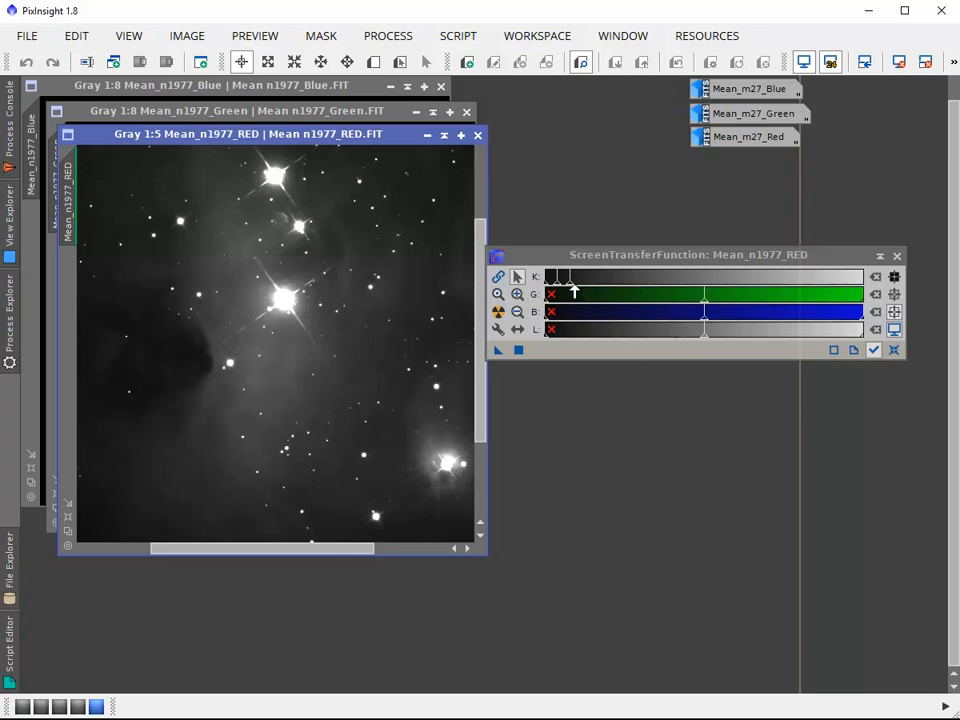
Raise the K highlights point to dim the nebula, check a nebula pixel, and lower the point again to brighten the image
left_click_drag(573, 289, 573, 287)
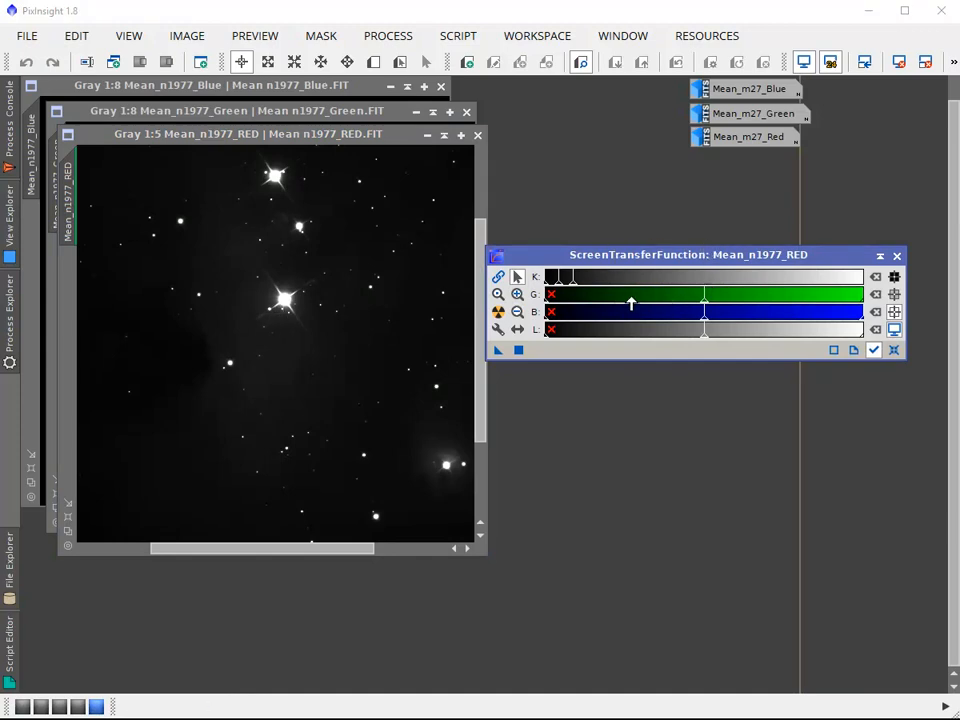
left_click(296, 385)
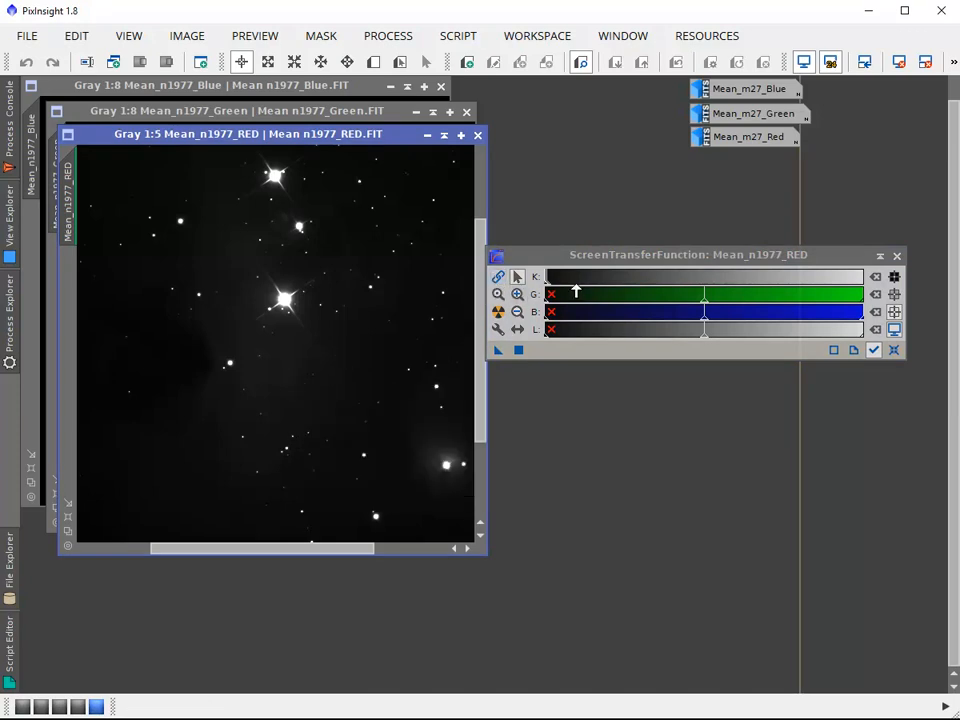
left_click(549, 284)
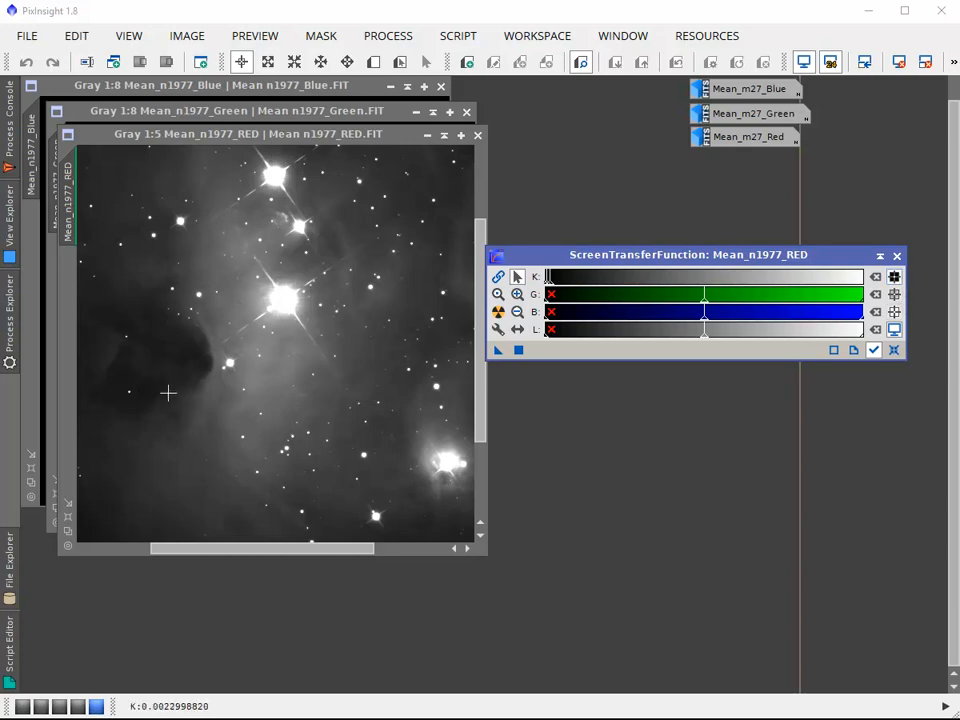
Read the K value in the dark nebula patch and raise the shadows point slightly on a magnified K range to blacken that patch
left_click(125, 372)
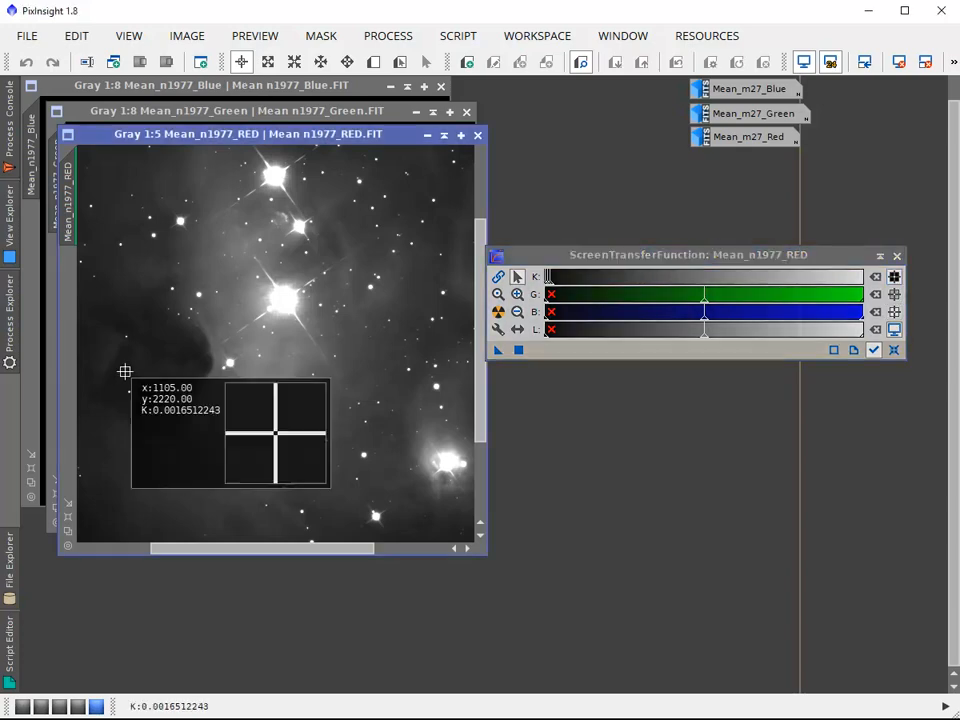
left_click_drag(125, 372, 121, 371)
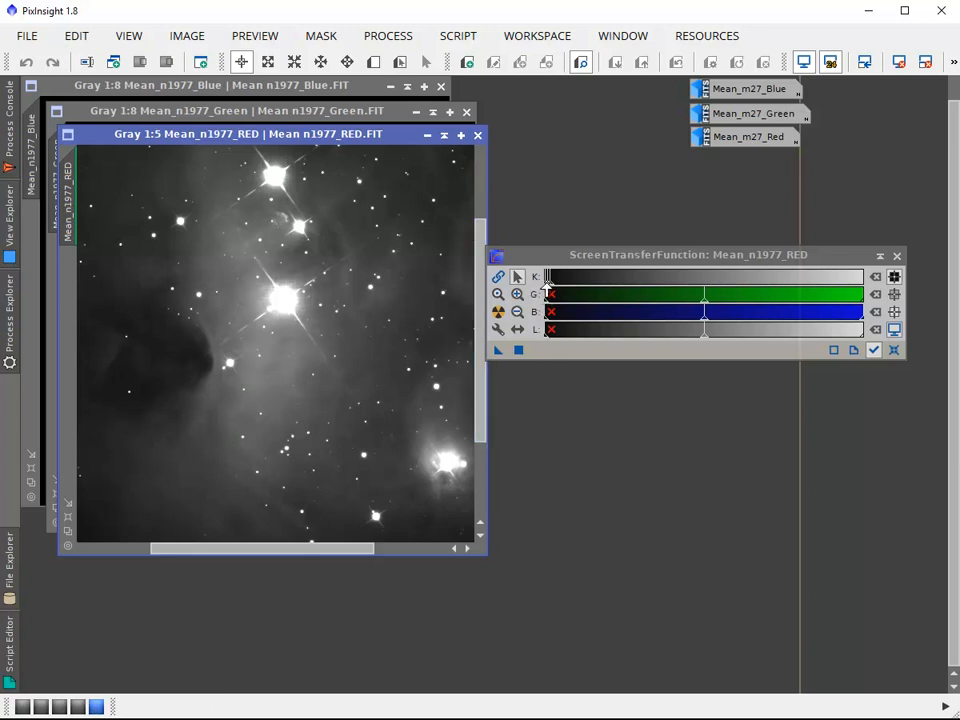
left_click(517, 294)
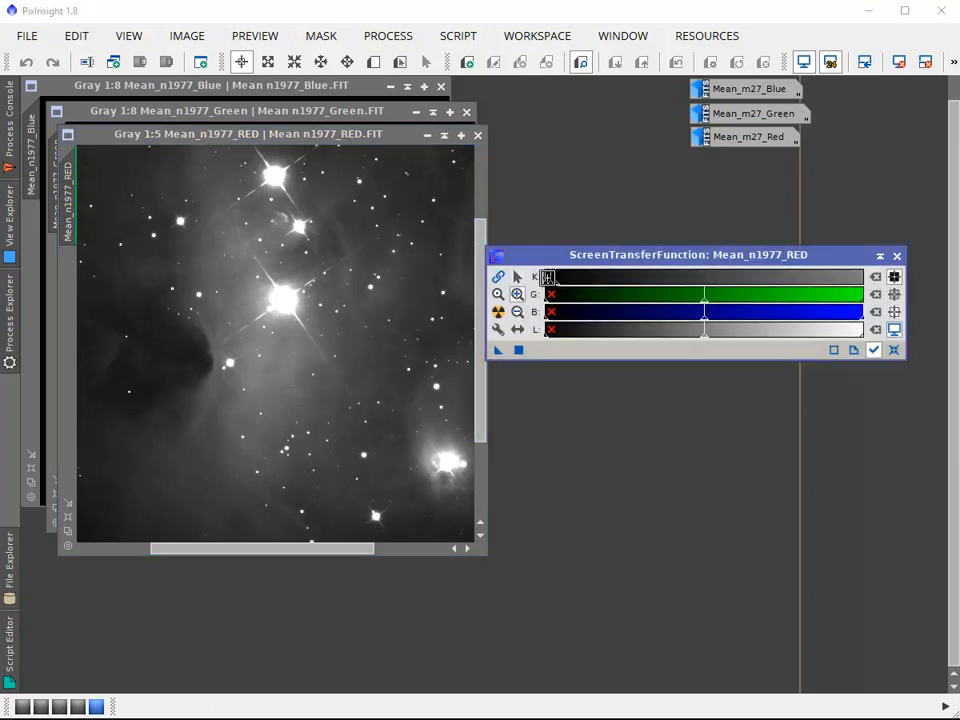
left_click(548, 277)
left_click(550, 277)
left_click(551, 277)
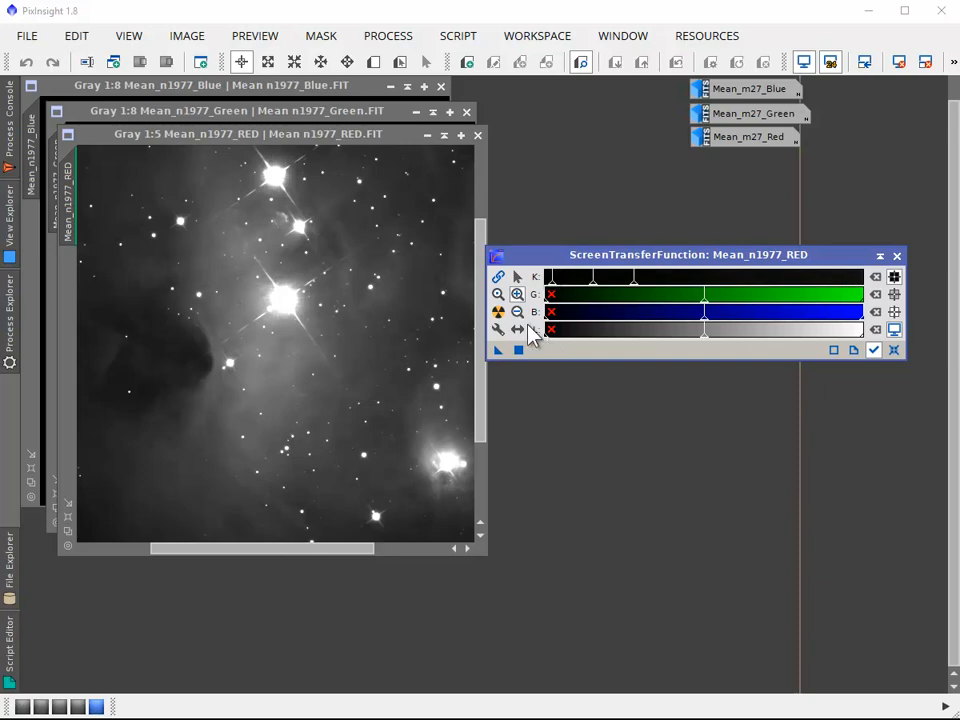
left_click(517, 277)
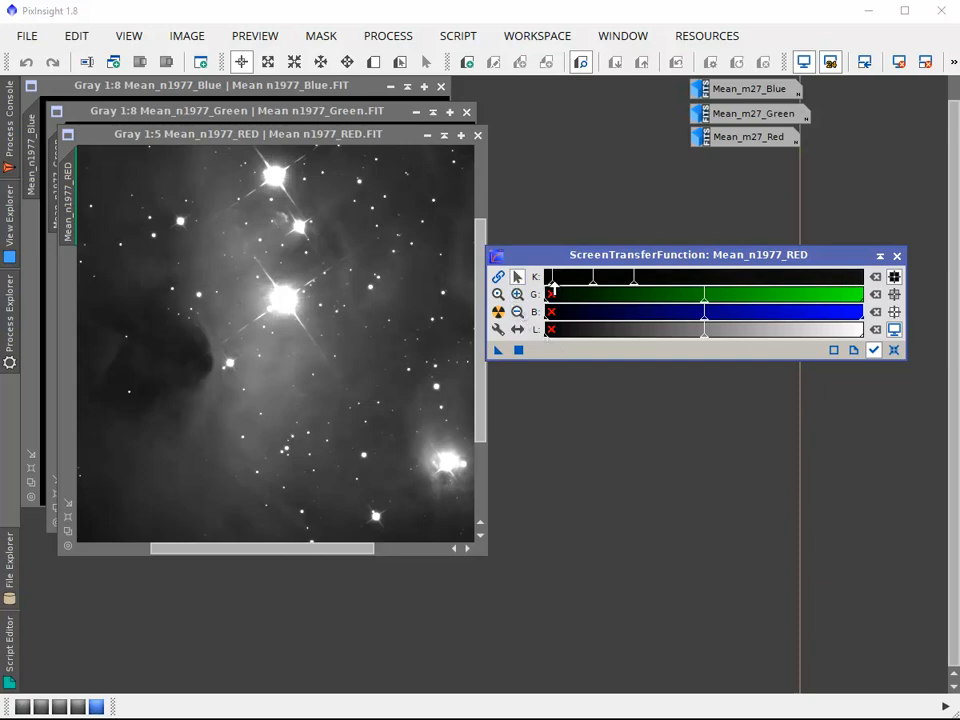
left_click_drag(553, 286, 555, 286)
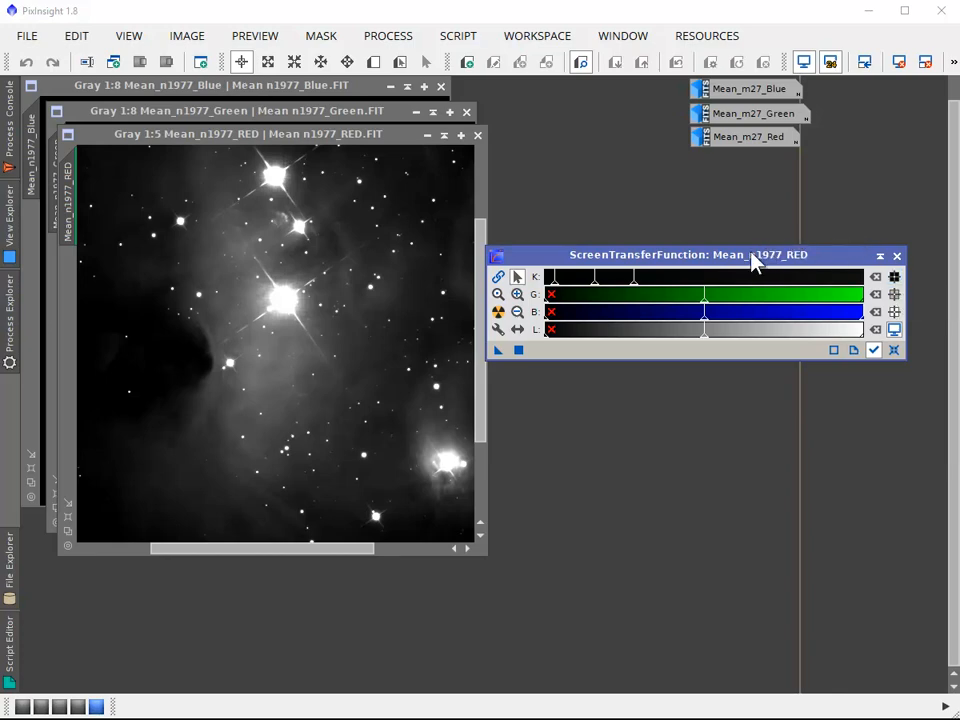
Separate the red image and ScreenTransferFunction windows so they no longer overlap, and reset the screen stretch
left_click_drag(751, 254, 748, 242)
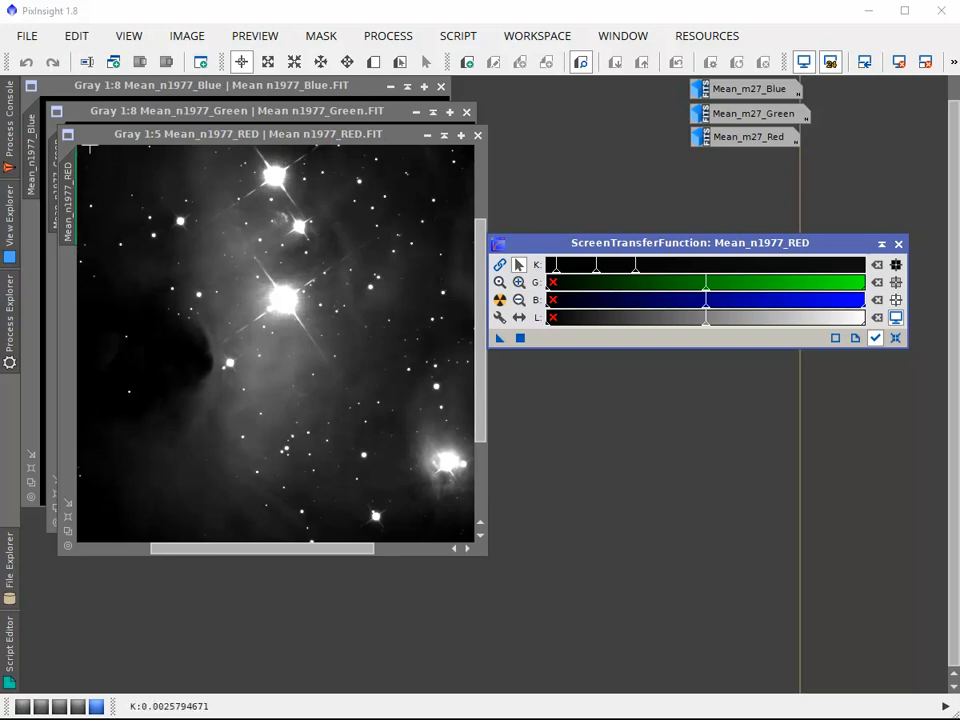
mouse_move(70, 233)
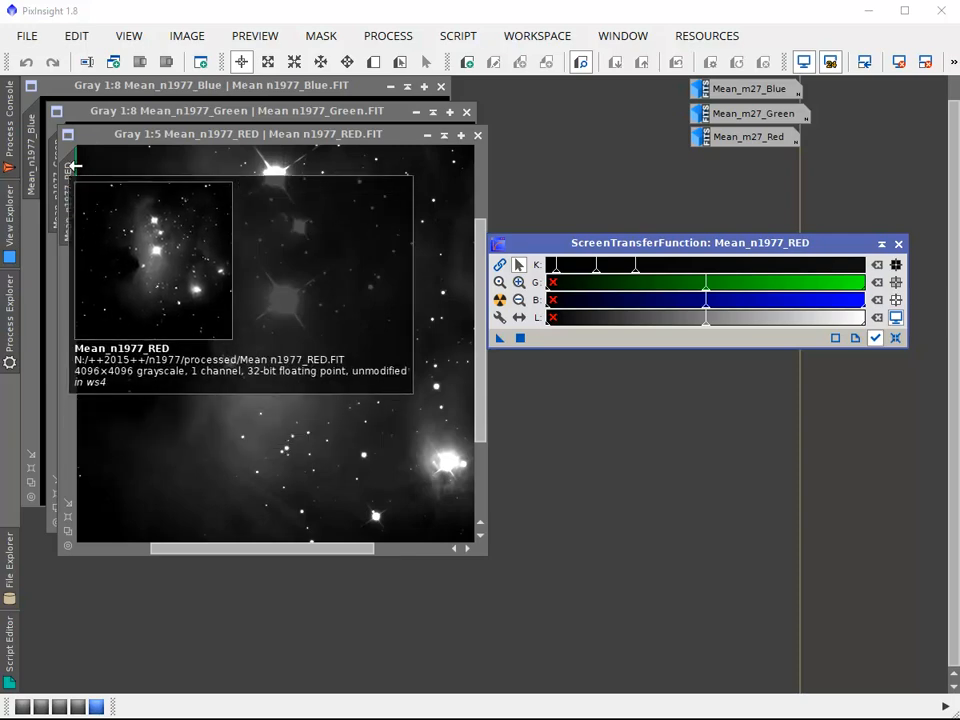
left_click_drag(128, 136, 148, 136)
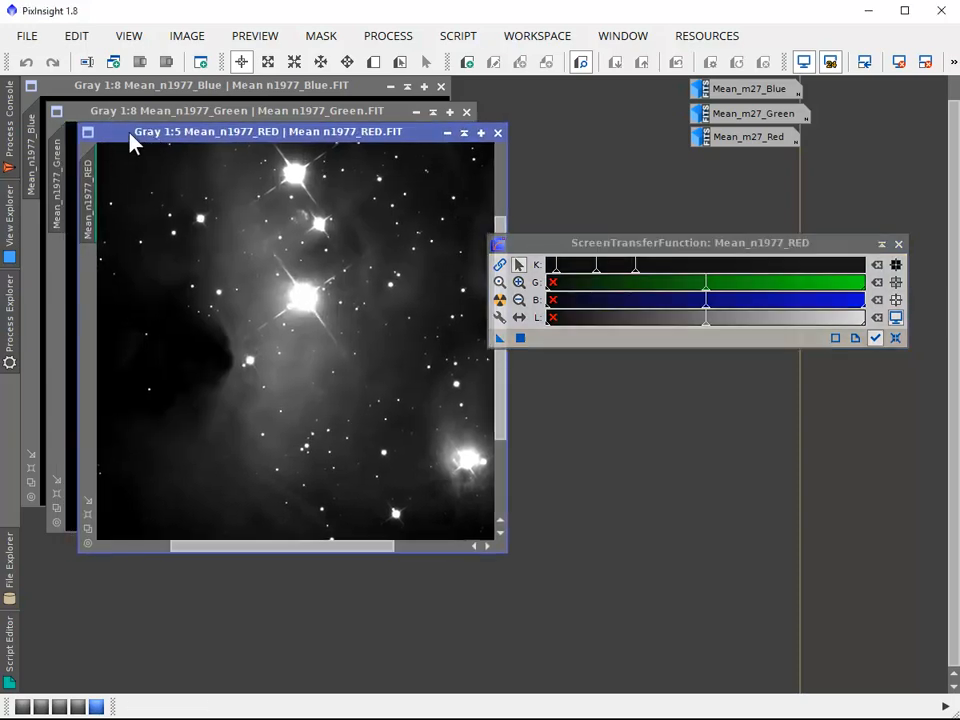
left_click_drag(606, 245, 626, 232)
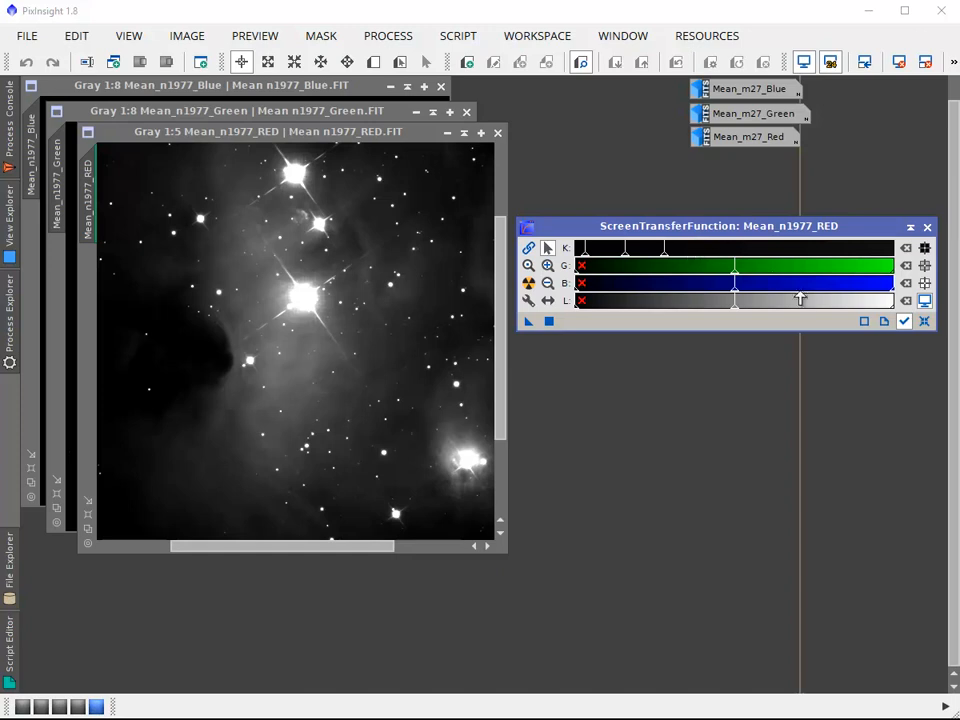
left_click(924, 322)
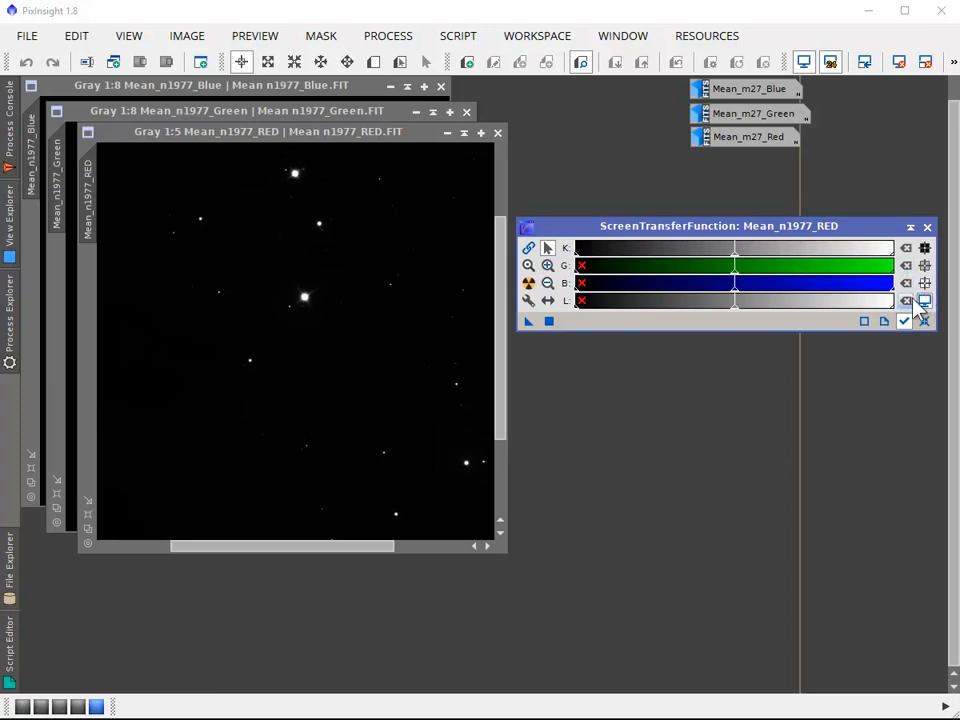
Try lowering the K highlights point in stages almost to the black end, and return it to the white end
left_click_drag(890, 258, 842, 249)
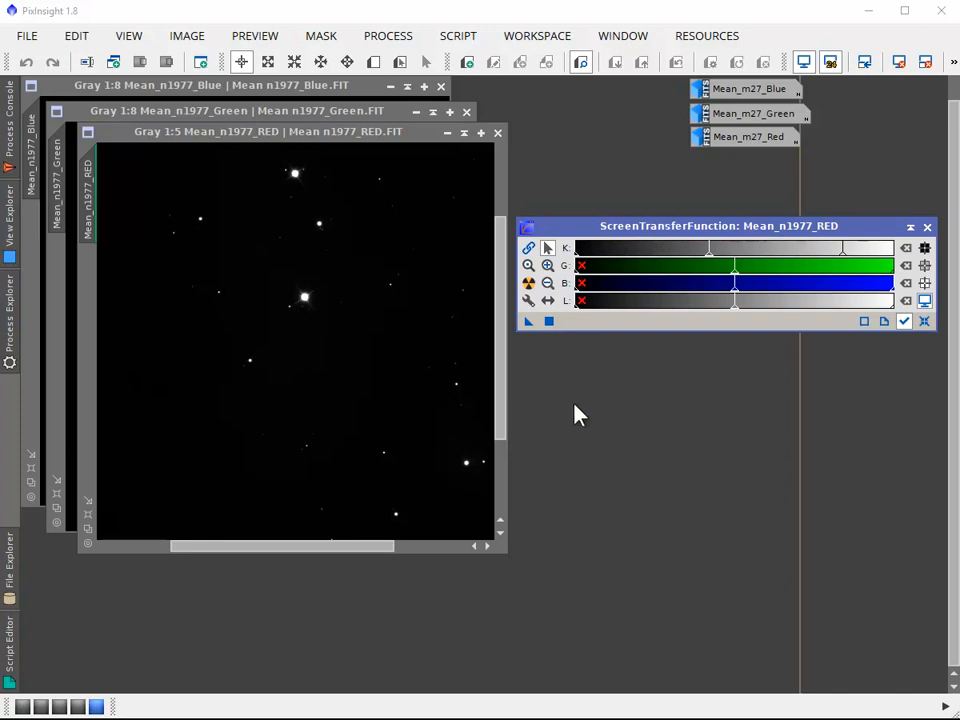
mouse_move(846, 251)
left_mouse_down()
mouse_move(646, 234)
mouse_move(580, 240)
left_mouse_up()
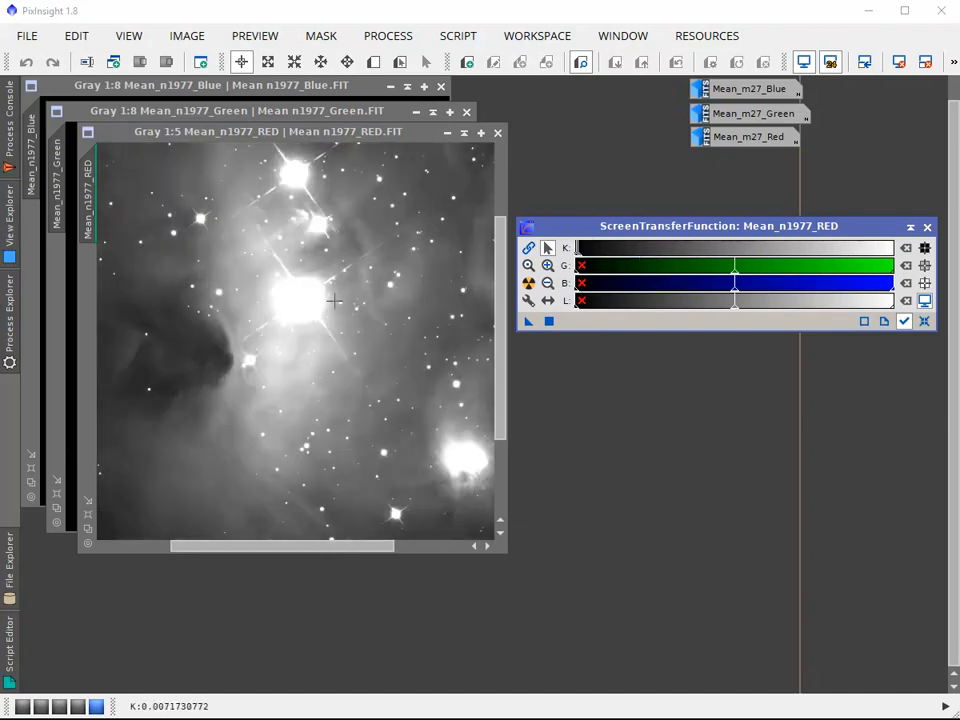
left_click_drag(580, 254, 904, 314)
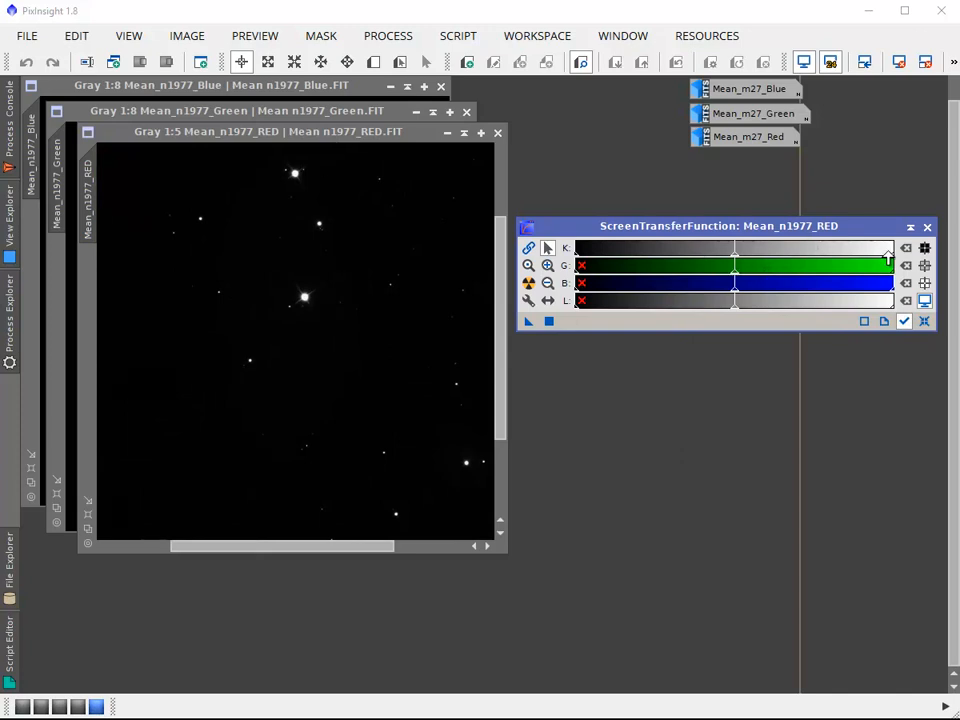
Lower the K highlights point to mid-range and try magnifying and panning the K range before restoring its 1:1 zoom
left_click_drag(889, 251, 736, 249)
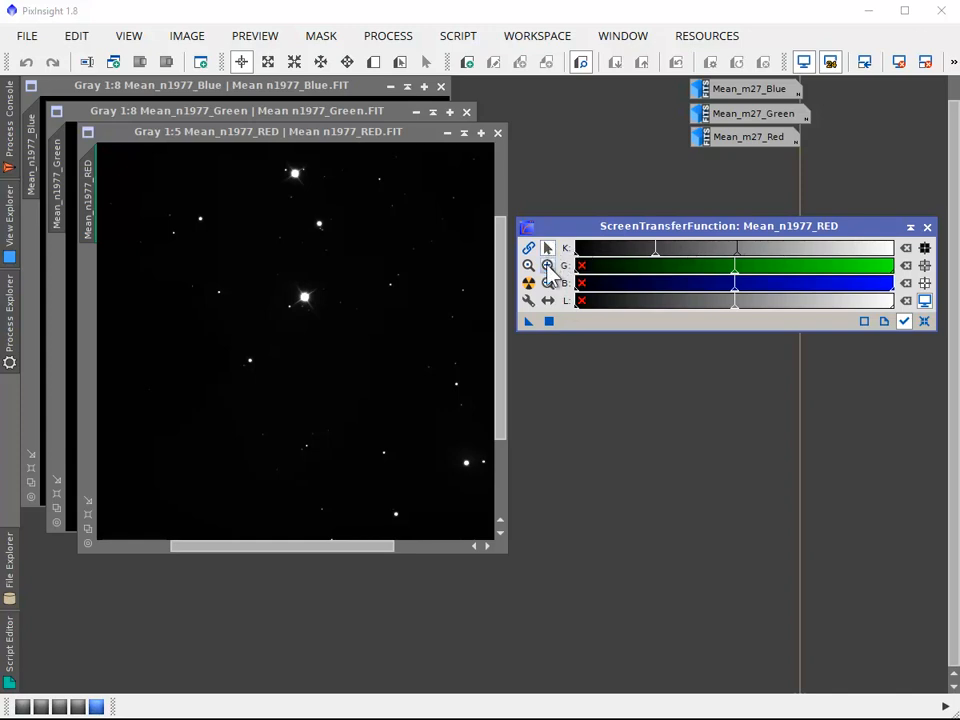
left_click(548, 300)
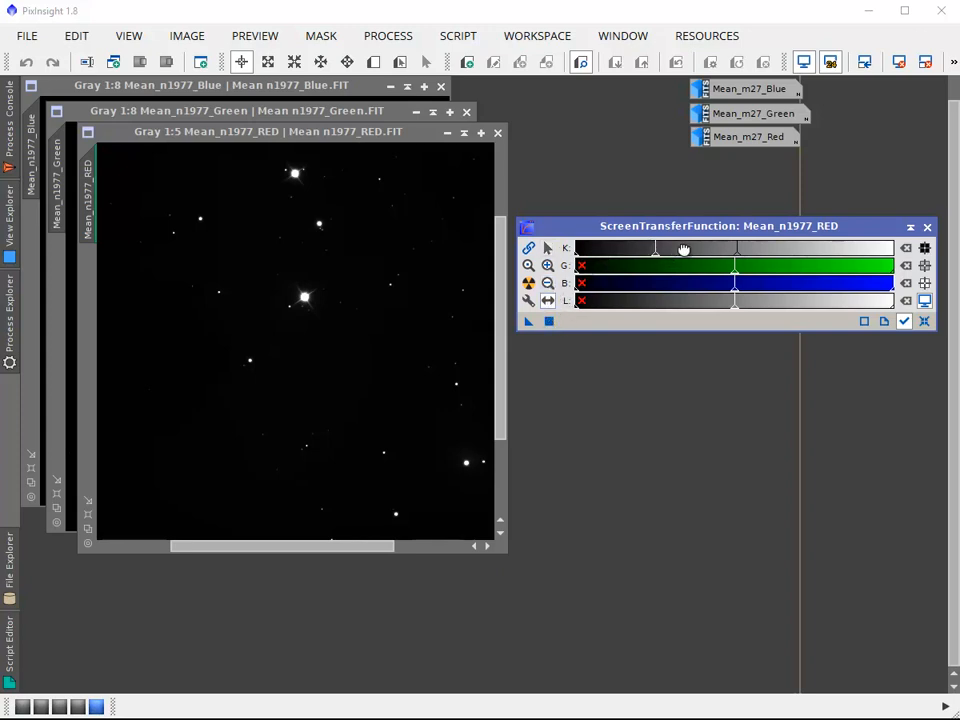
left_click(547, 265)
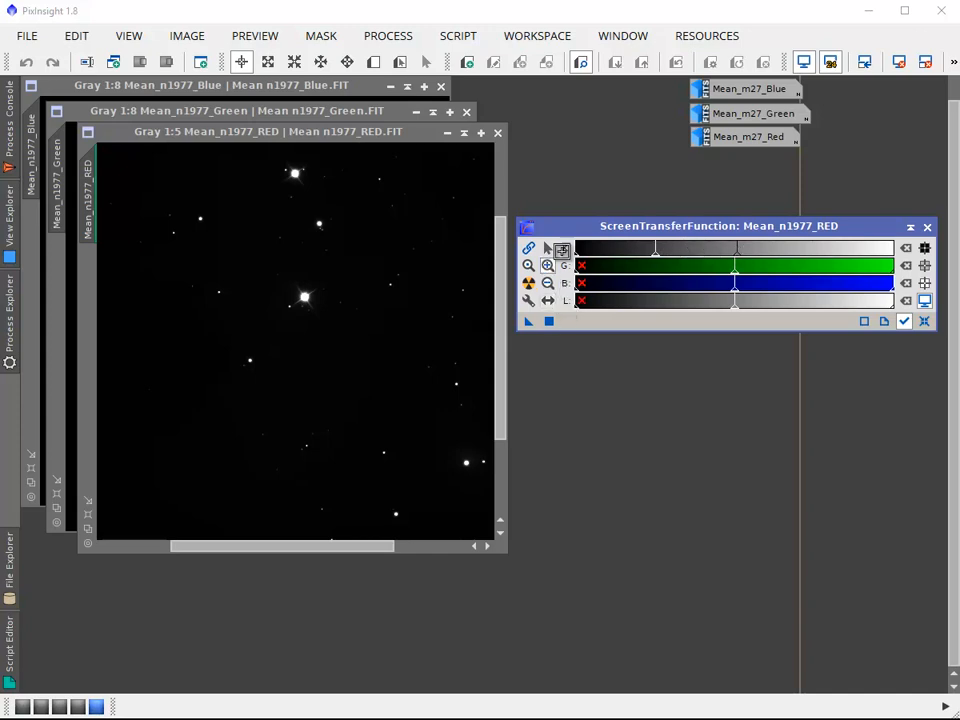
left_click(622, 248)
left_click(624, 248)
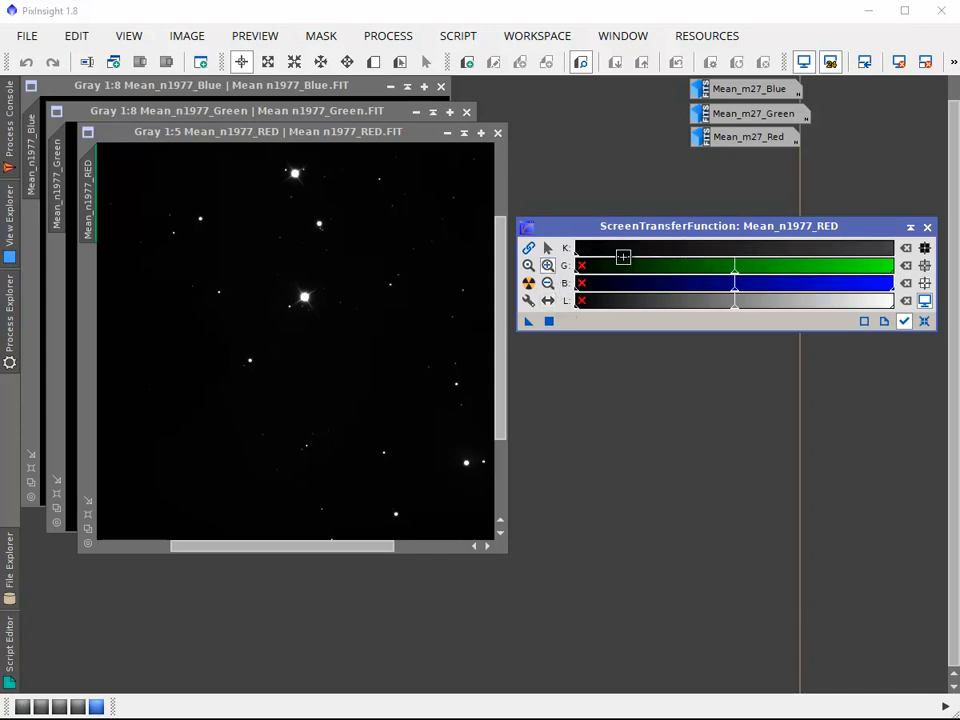
left_click(549, 300)
left_click_drag(665, 253, 588, 243)
mouse_move(737, 254)
left_mouse_down()
mouse_move(598, 241)
mouse_move(851, 251)
left_mouse_up()
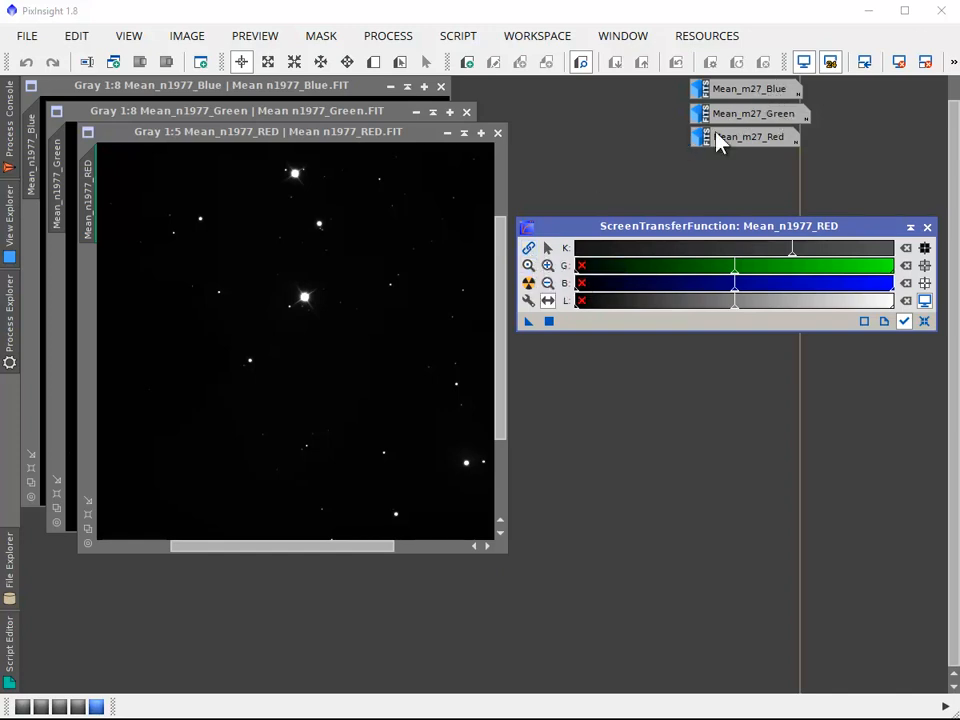
left_click(528, 266)
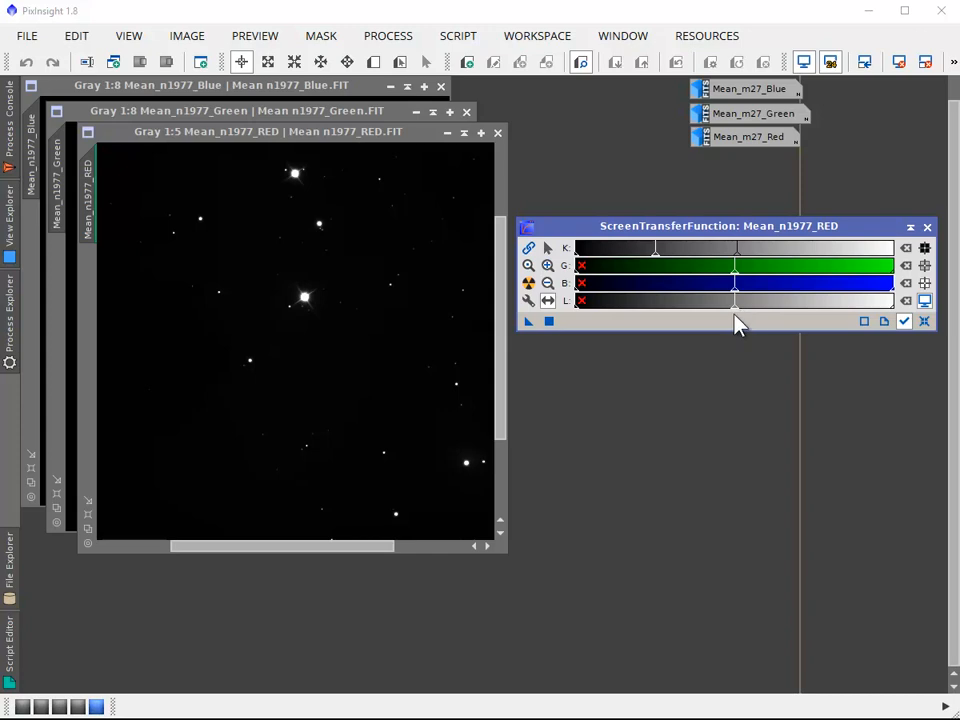
Auto stretch the red image and magnify the dark end of the K range around the midtones point
left_click(528, 285)
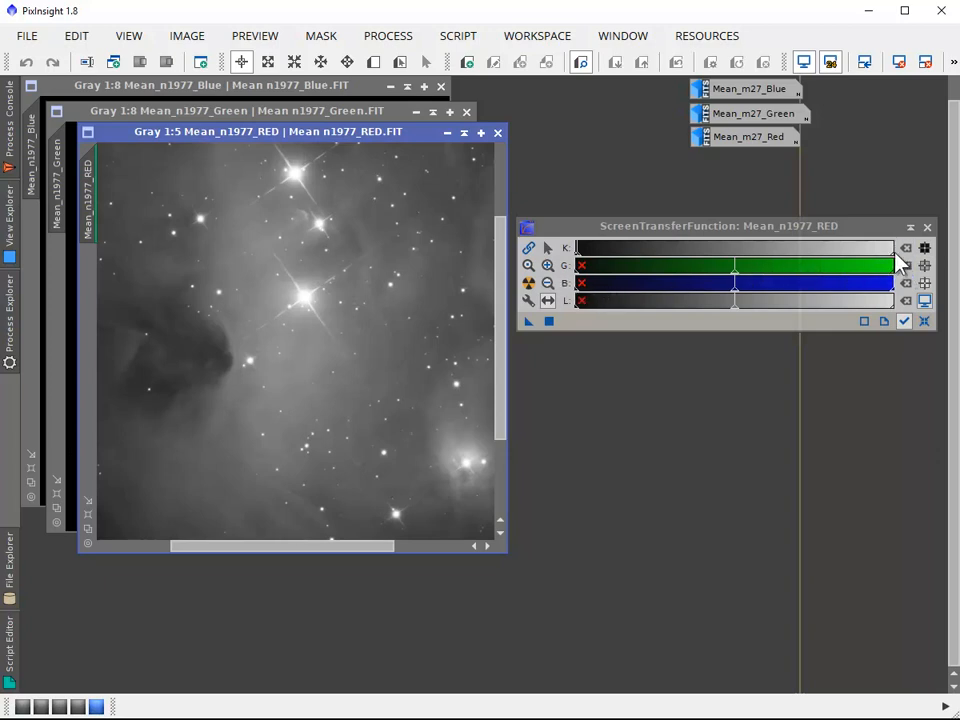
left_click(582, 254)
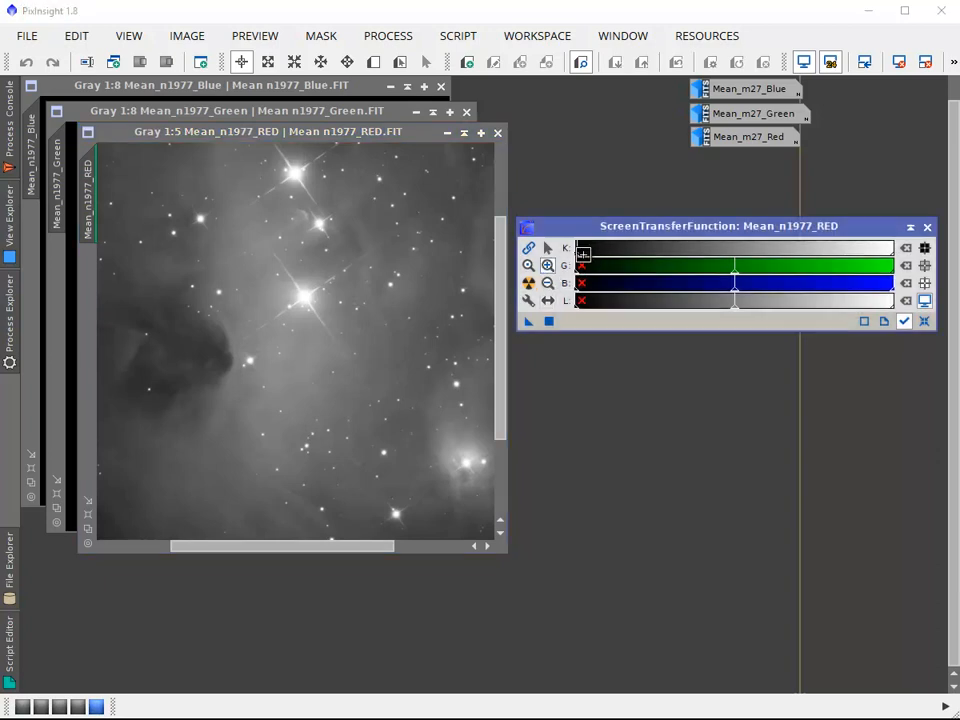
left_click_drag(582, 254, 593, 254)
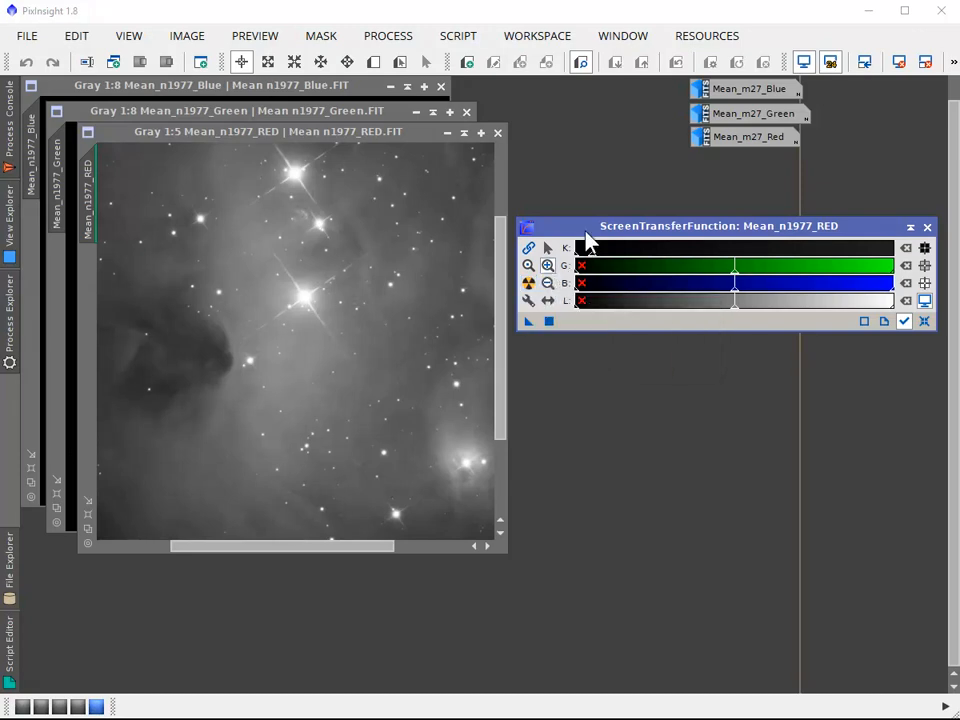
Open the numeric STF parameters for the red image, reset all of them to defaults and apply
left_click(528, 300)
left_click_drag(500, 311, 490, 332)
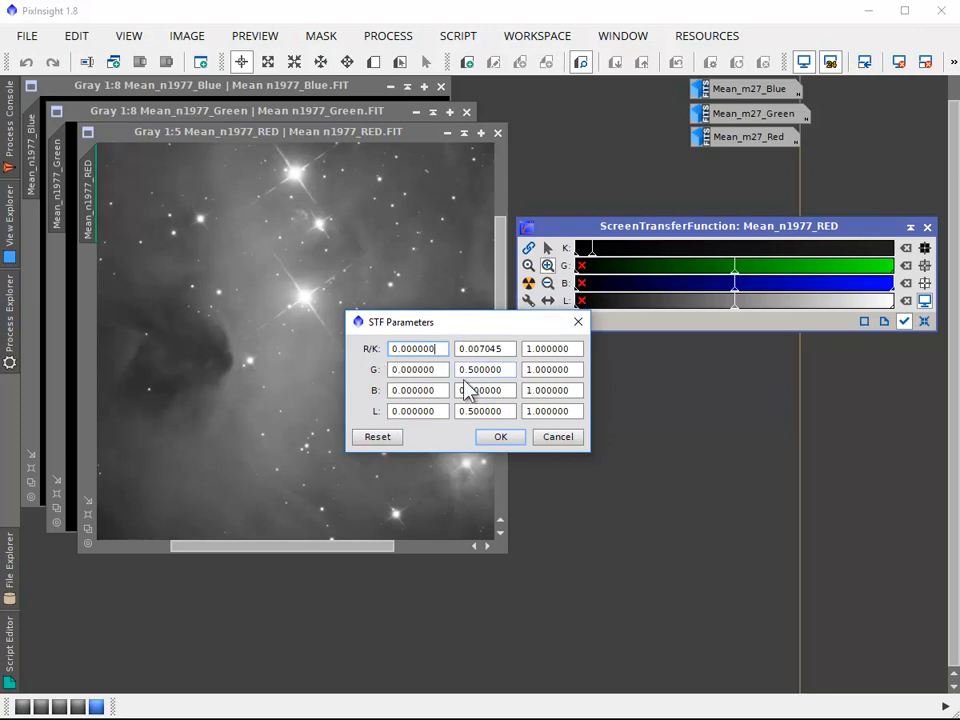
left_click(384, 438)
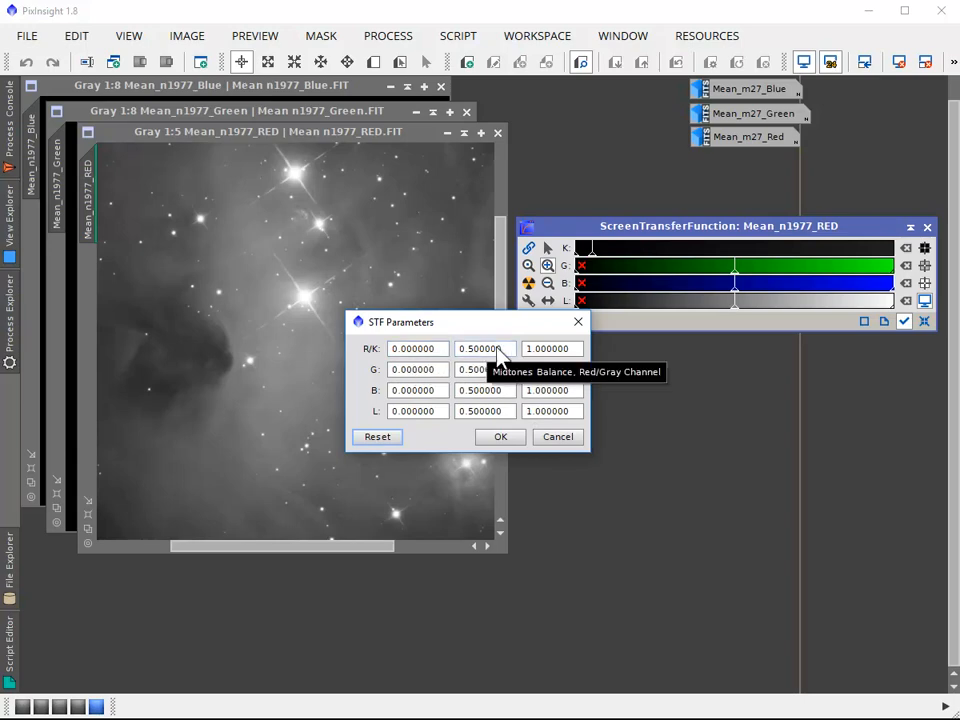
left_click(510, 438)
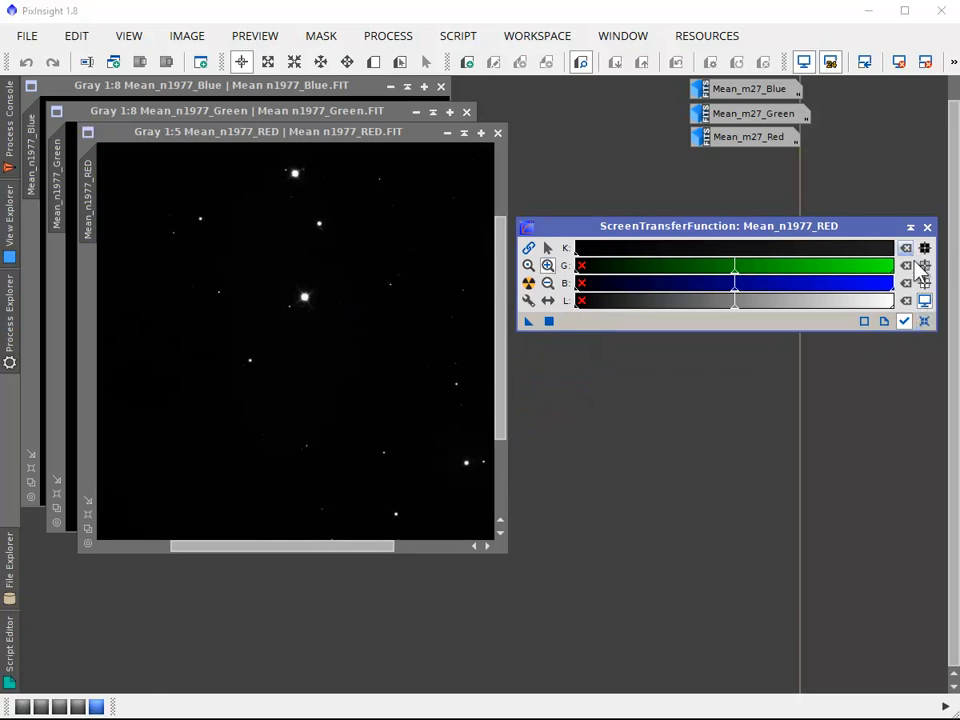
Reset the ScreenTransferFunction settings, try the reset in the STF parameters again and close them without applying
left_click(923, 320)
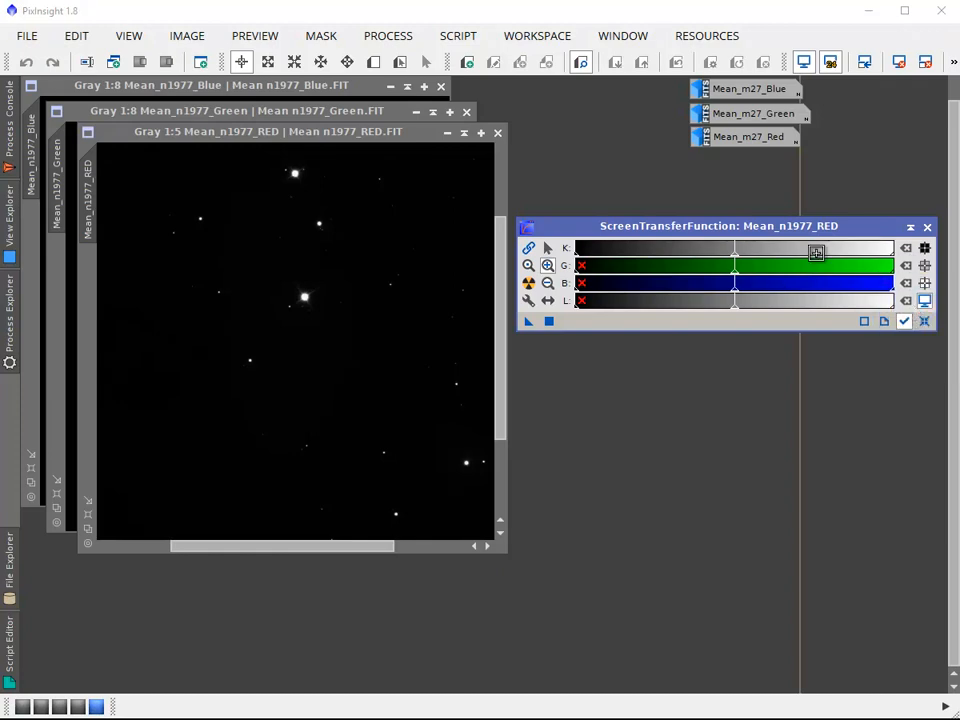
left_click(529, 300)
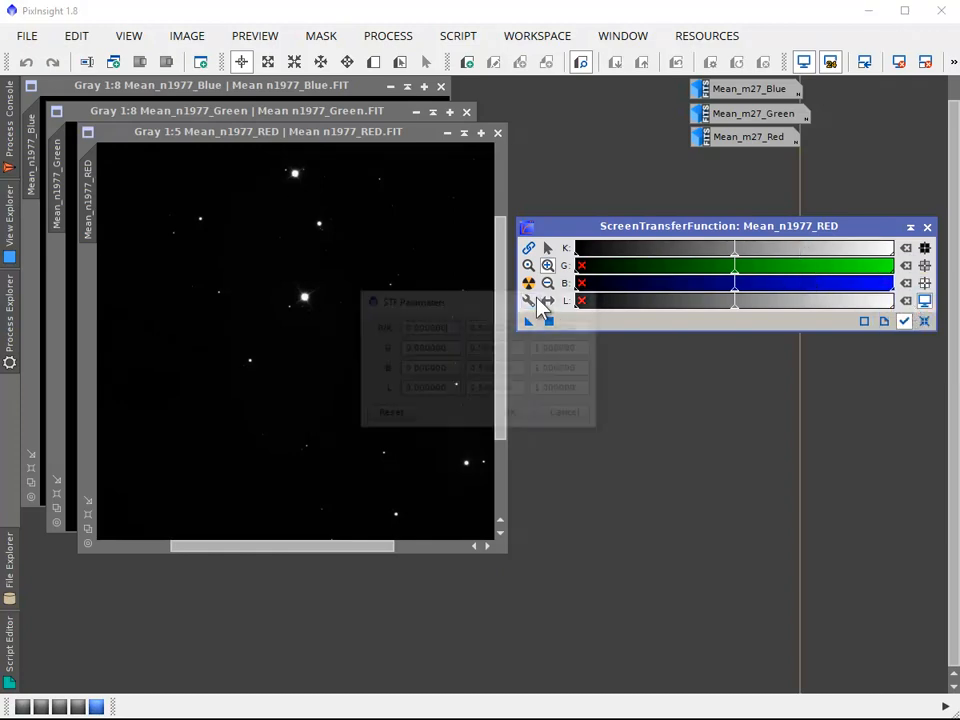
left_click(405, 421)
left_click(553, 421)
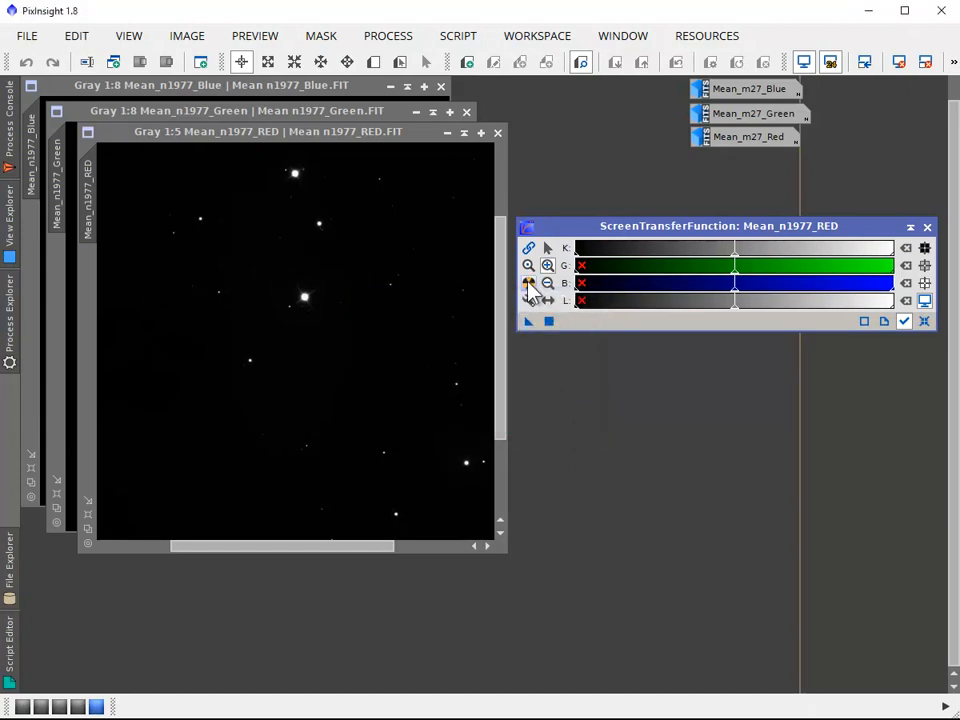
Auto stretch the red image and set its R/K midtones balance to 0.003 in the STF parameters
left_click(529, 285)
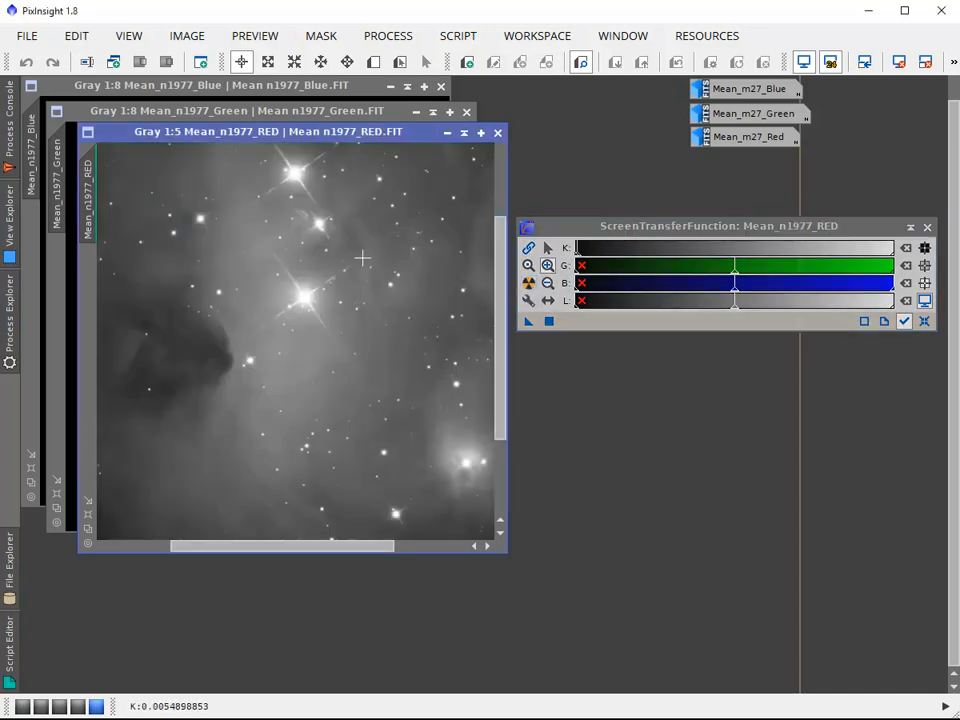
left_click(527, 305)
left_click(527, 305)
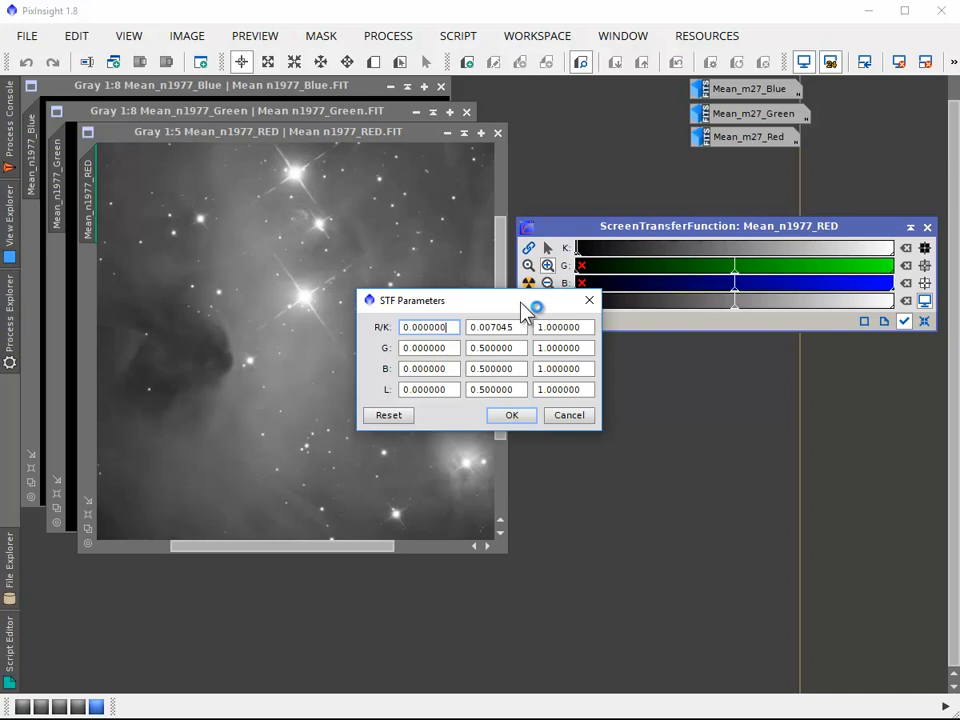
left_click_drag(521, 302, 633, 378)
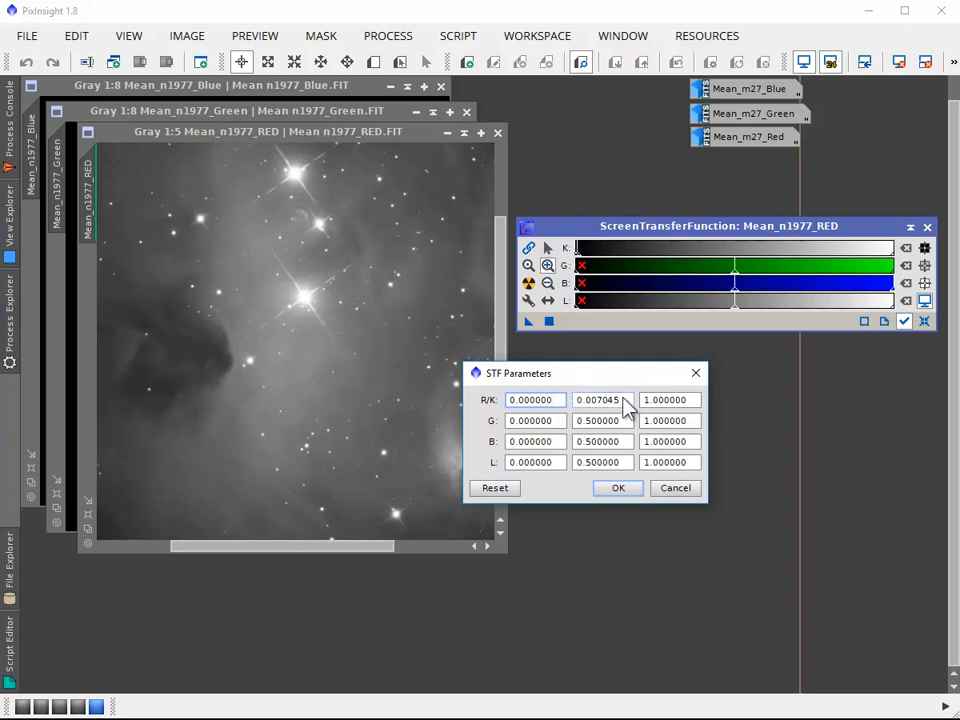
left_click(623, 400)
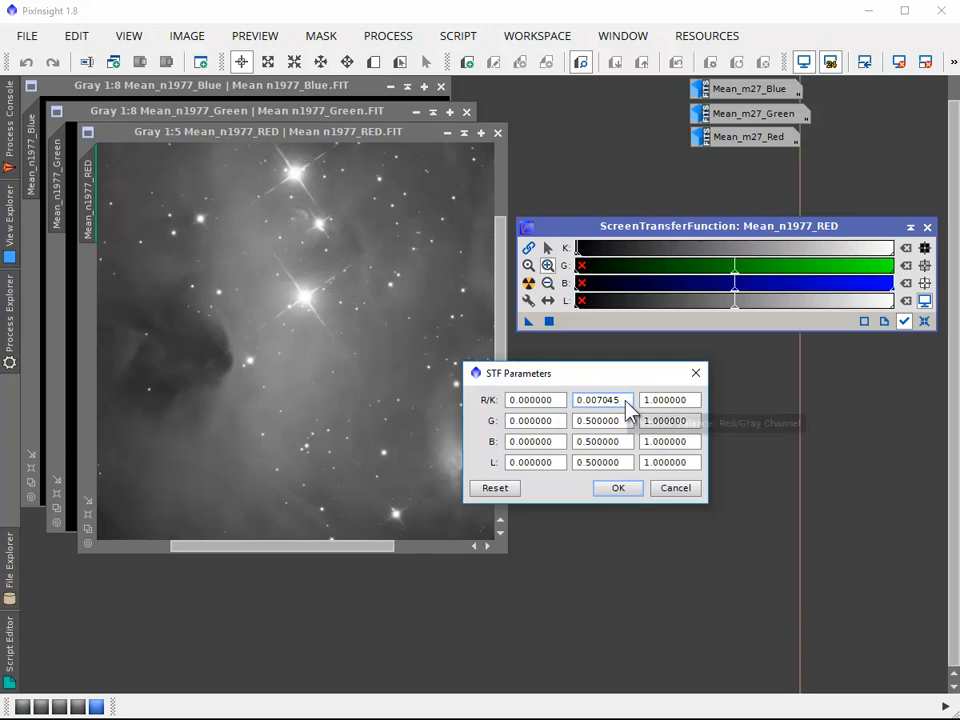
left_click_drag(625, 400, 599, 403)
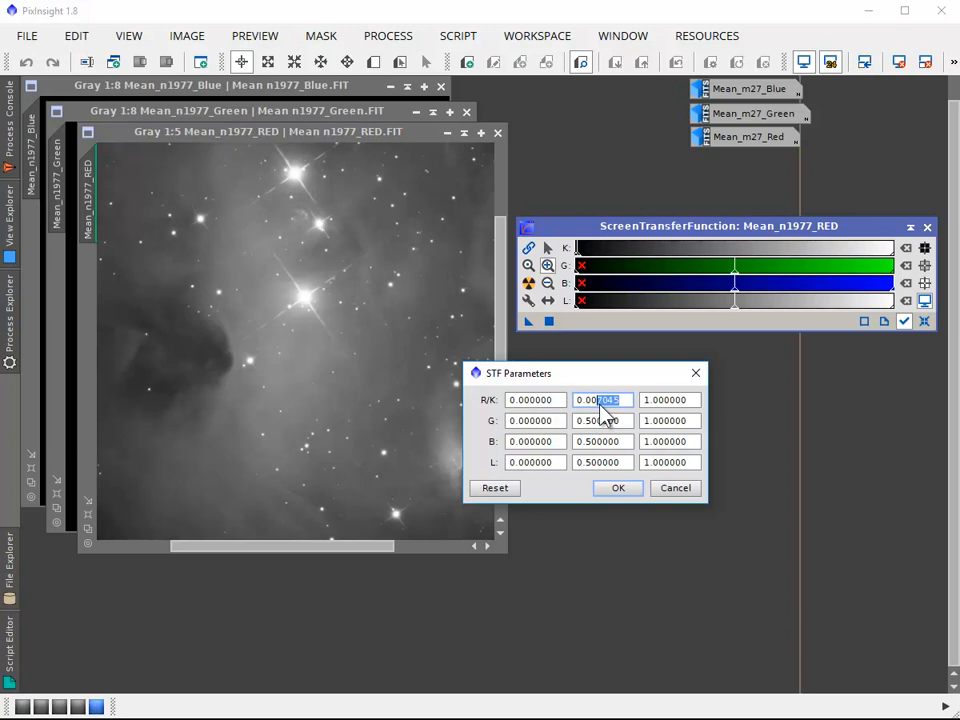
type("3")
left_click(615, 492)
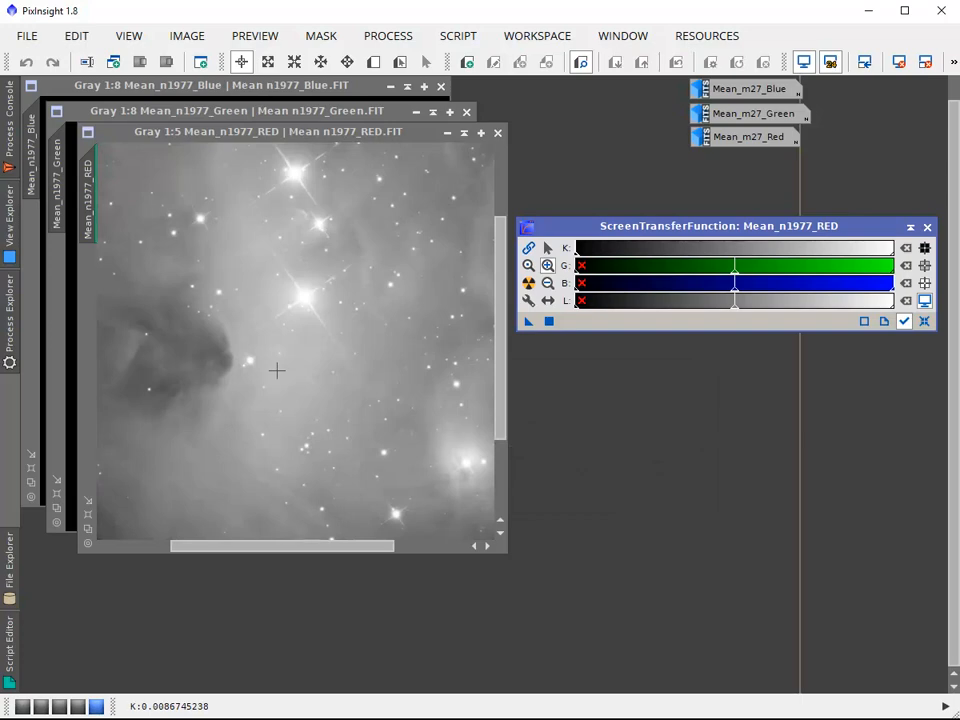
Magnify the dark end of the K range and reapply the auto stretch to the red image
left_click(547, 266)
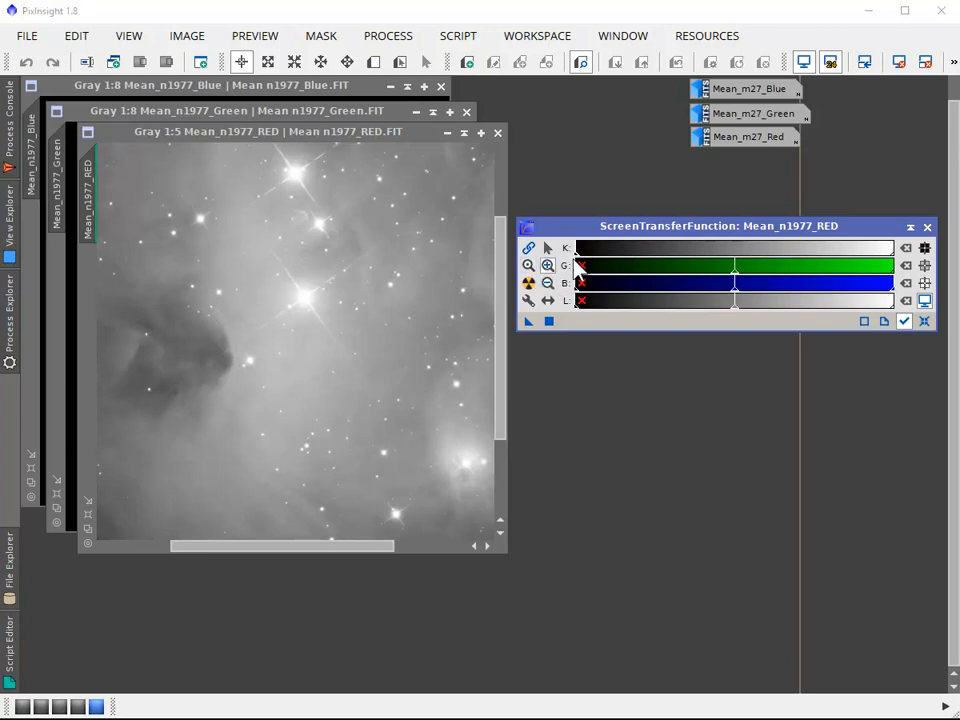
scroll(579, 251, "up", 15)
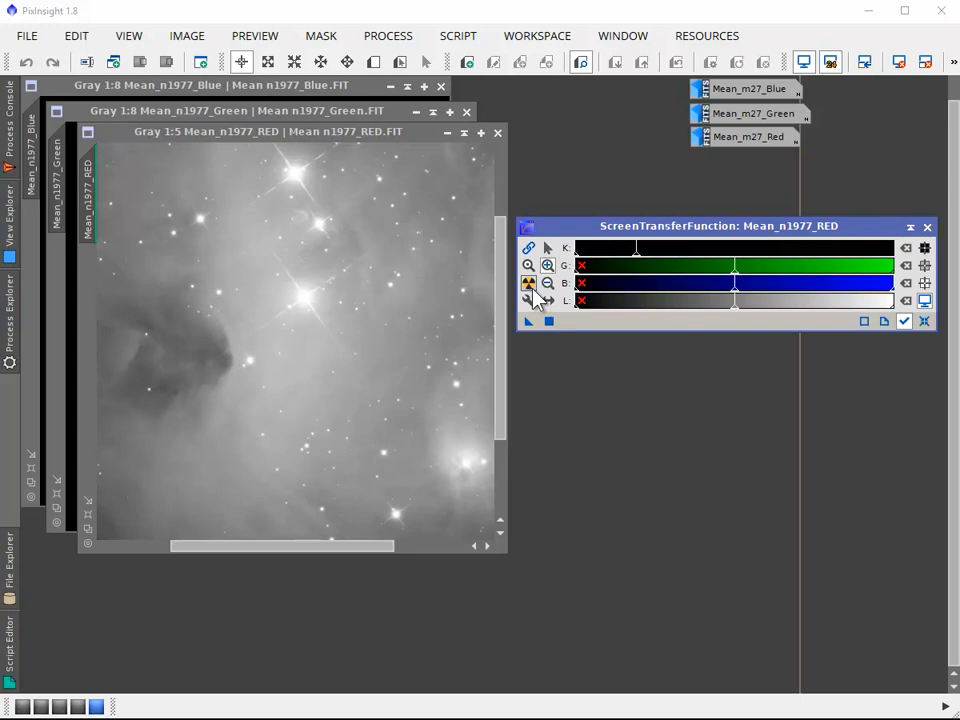
left_click(530, 285)
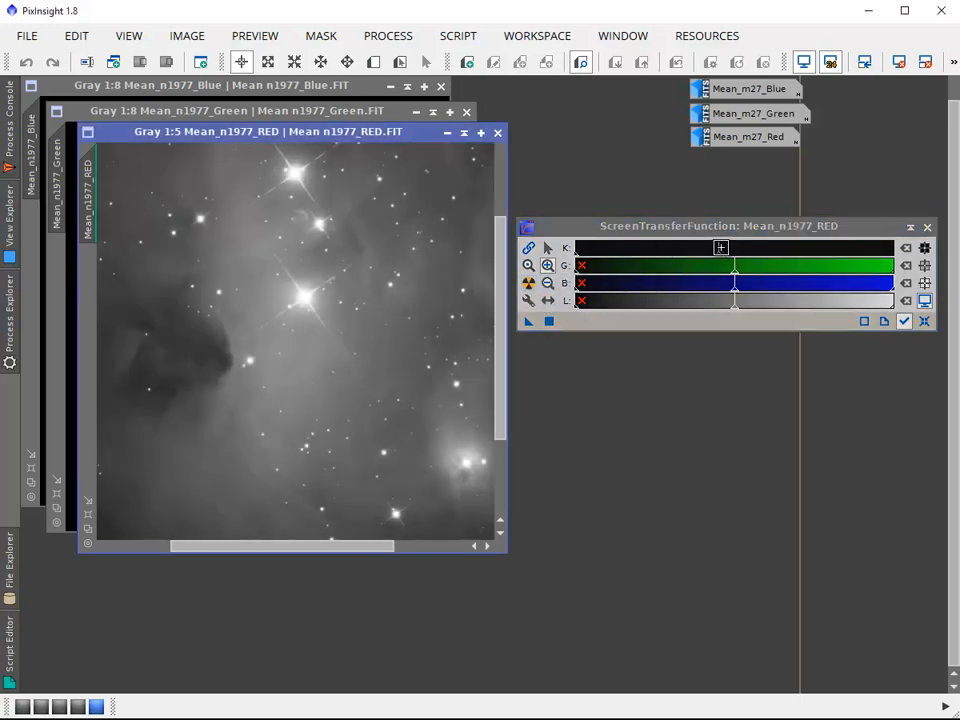
Set the R/K midtones balance to 0.003 numerically and nudge the K midtones point to about 0.00305
left_click(534, 300)
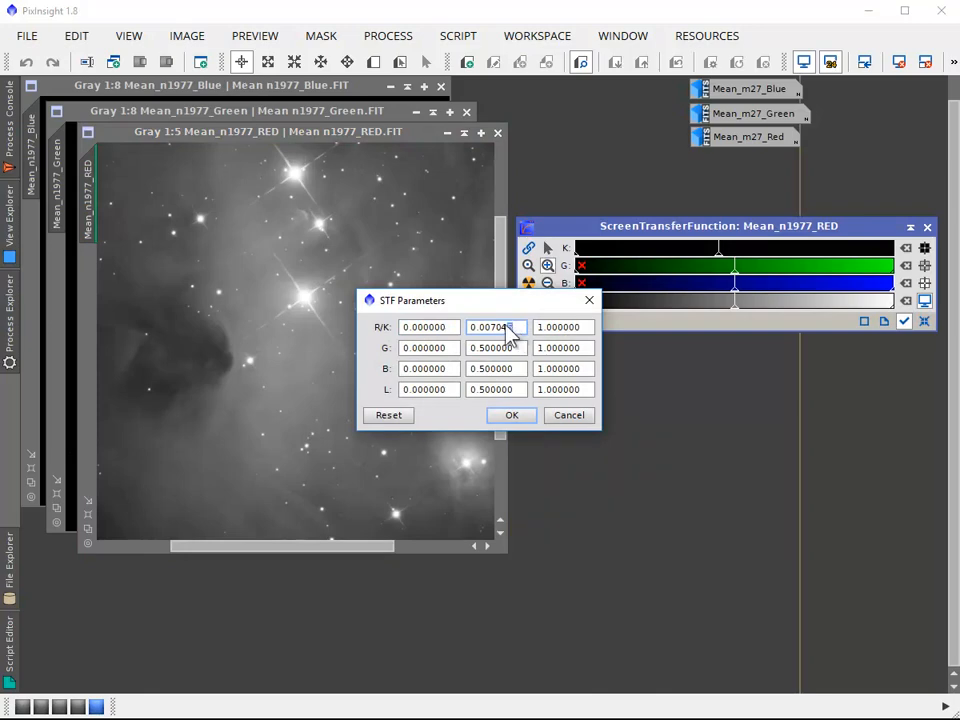
left_click_drag(510, 330, 495, 340)
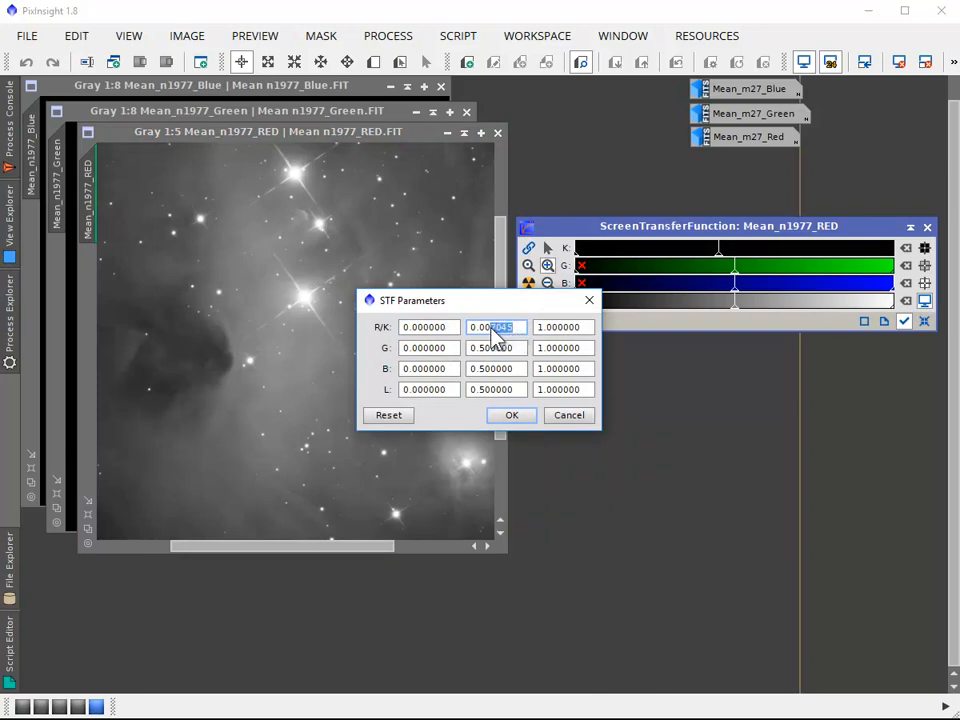
type("3")
left_click(519, 423)
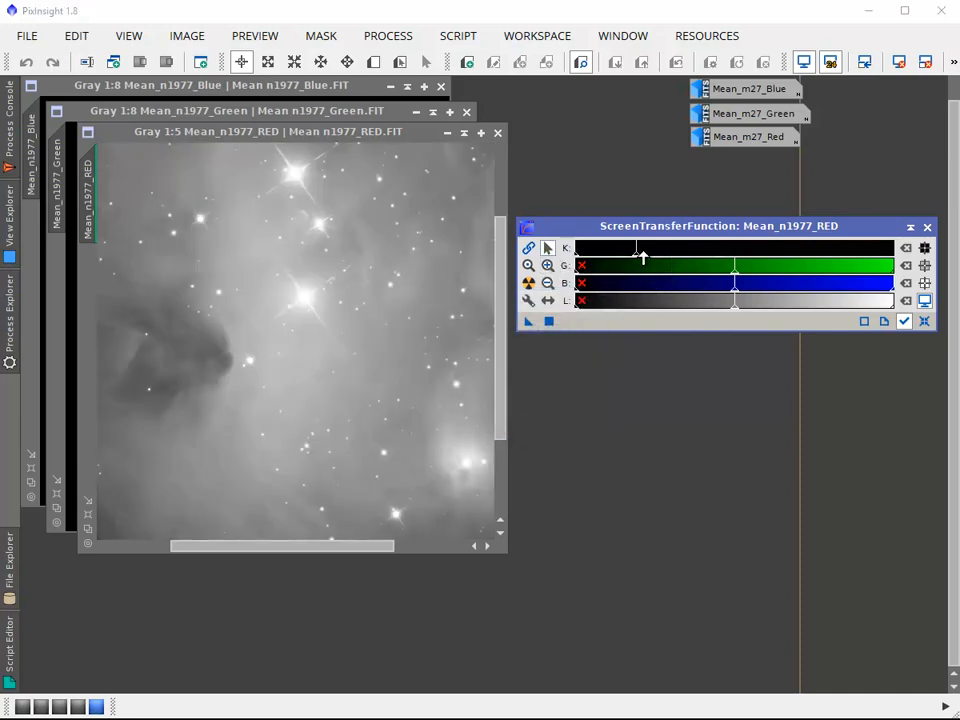
left_click_drag(636, 255, 637, 255)
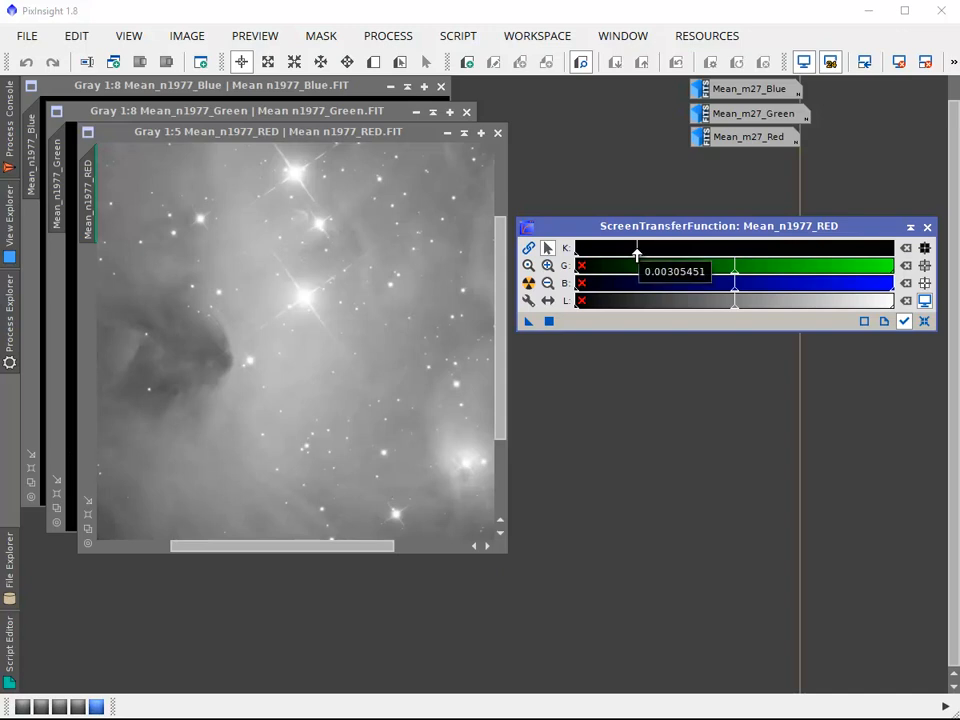